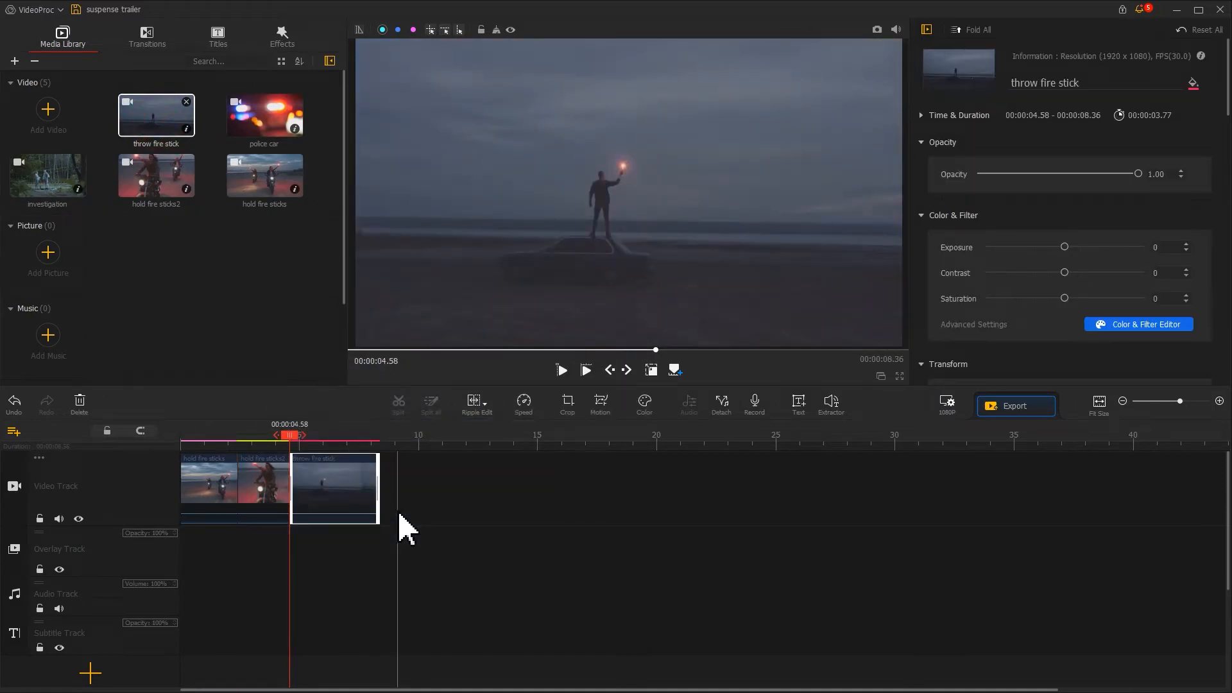
Step: Add the police car and investigation clips to the timeline and place them on the overlay track at 00:00:07.53 and 00:00:17.40
{"action": "left_click_drag", "start_coordinate": [265, 118], "coordinate": [485, 516]}
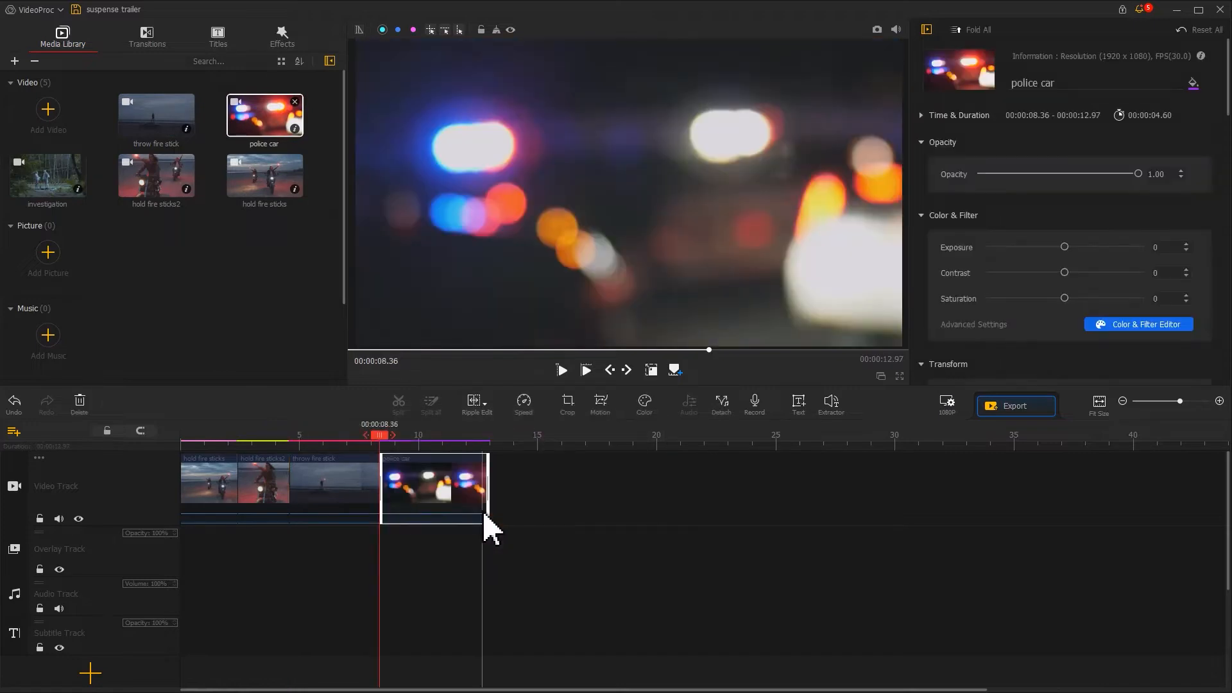
{"action": "left_click_drag", "start_coordinate": [56, 177], "coordinate": [654, 500]}
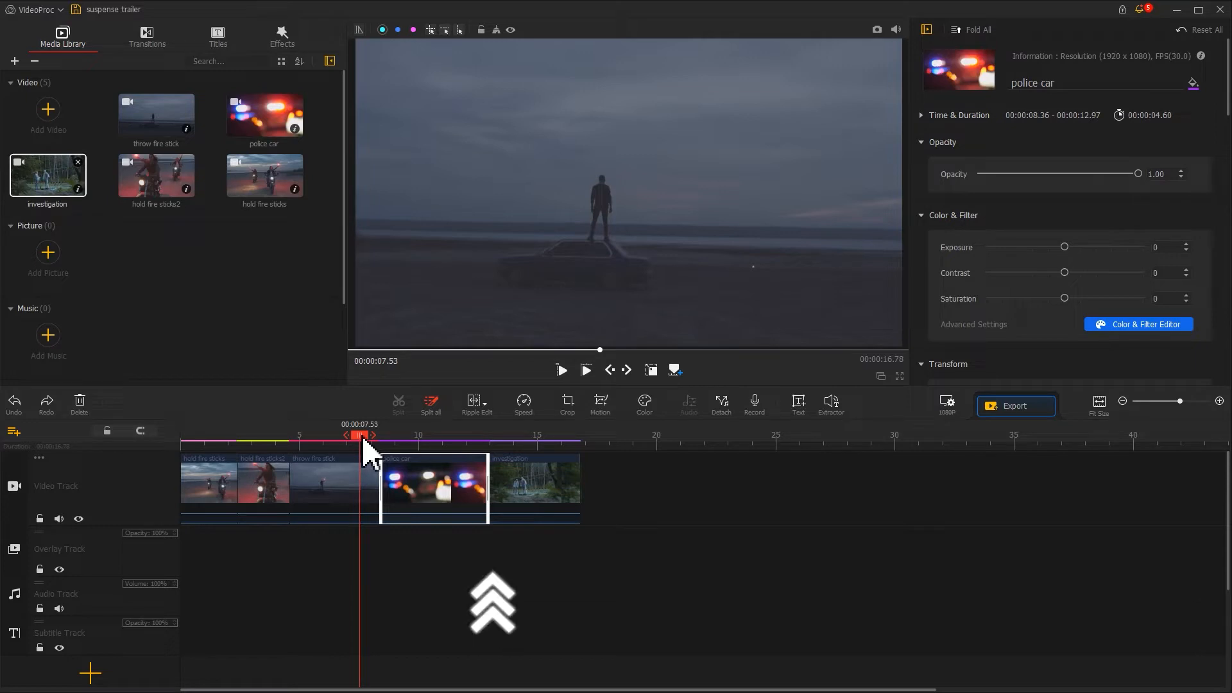
{"action": "left_click_drag", "start_coordinate": [394, 490], "coordinate": [381, 567]}
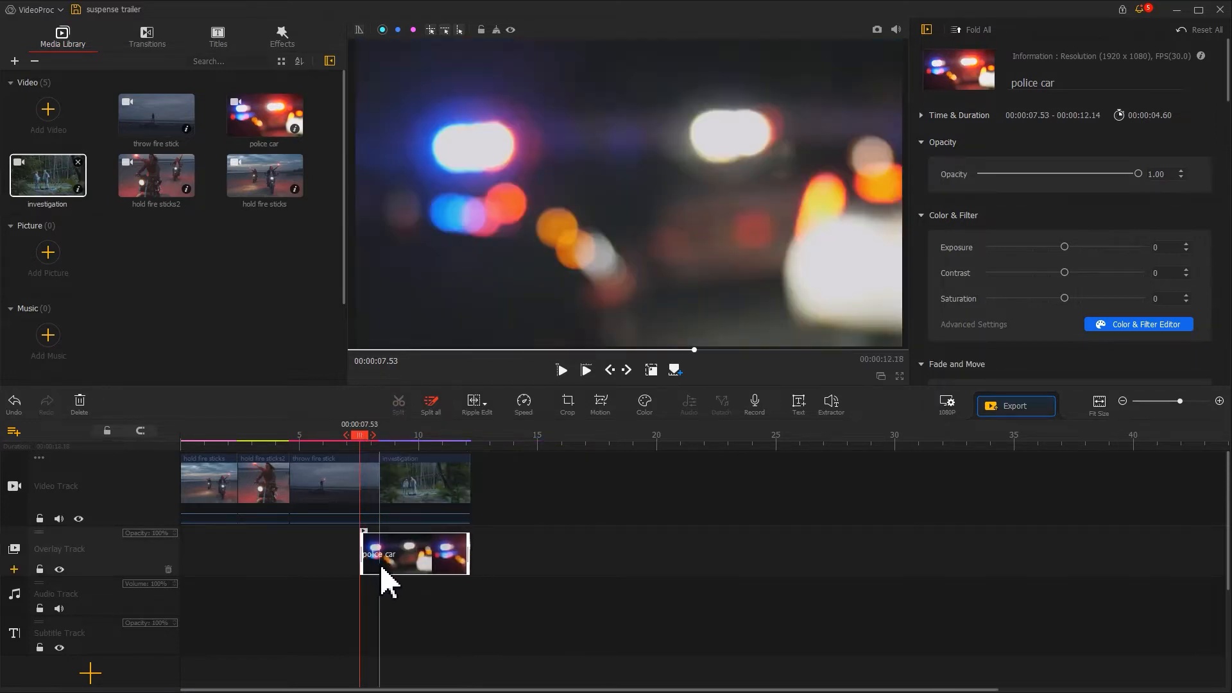
{"action": "left_click_drag", "start_coordinate": [365, 439], "coordinate": [596, 455]}
{"action": "left_click_drag", "start_coordinate": [451, 487], "coordinate": [664, 588]}
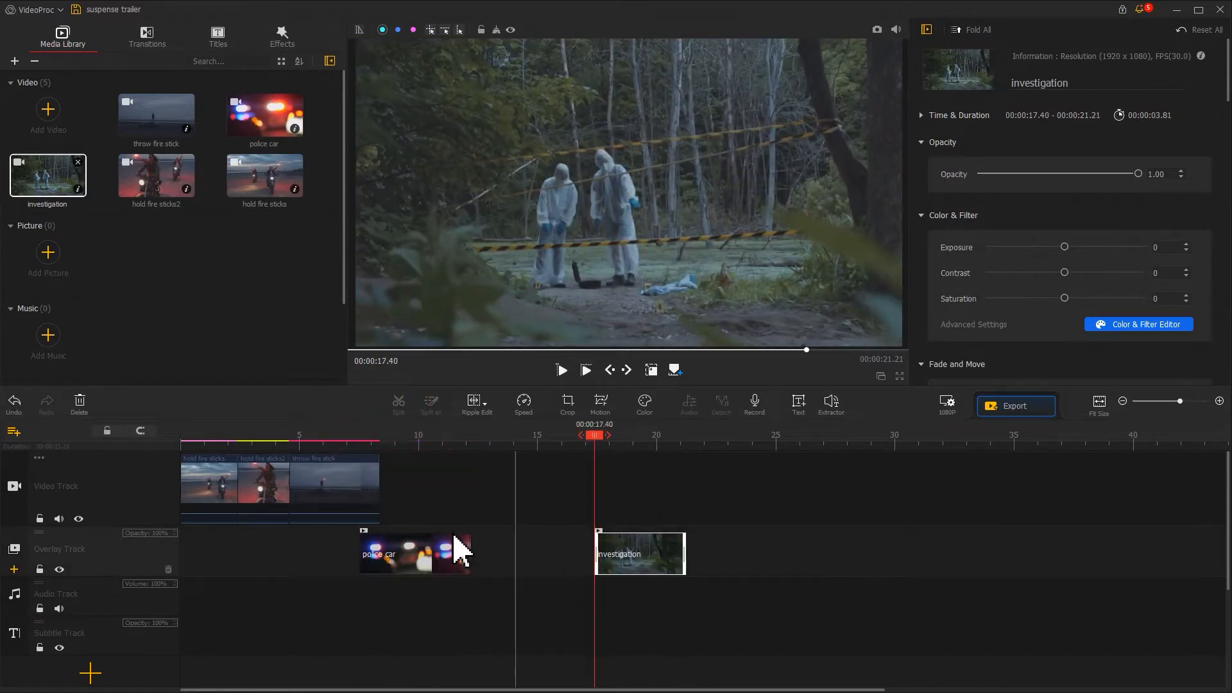
Step: Split the throw fire stick clip at 00:00:06.30 and delete the part after the split
{"action": "left_click", "coordinate": [353, 495]}
{"action": "left_click_drag", "start_coordinate": [351, 436], "coordinate": [333, 440]}
{"action": "left_click", "coordinate": [399, 403]}
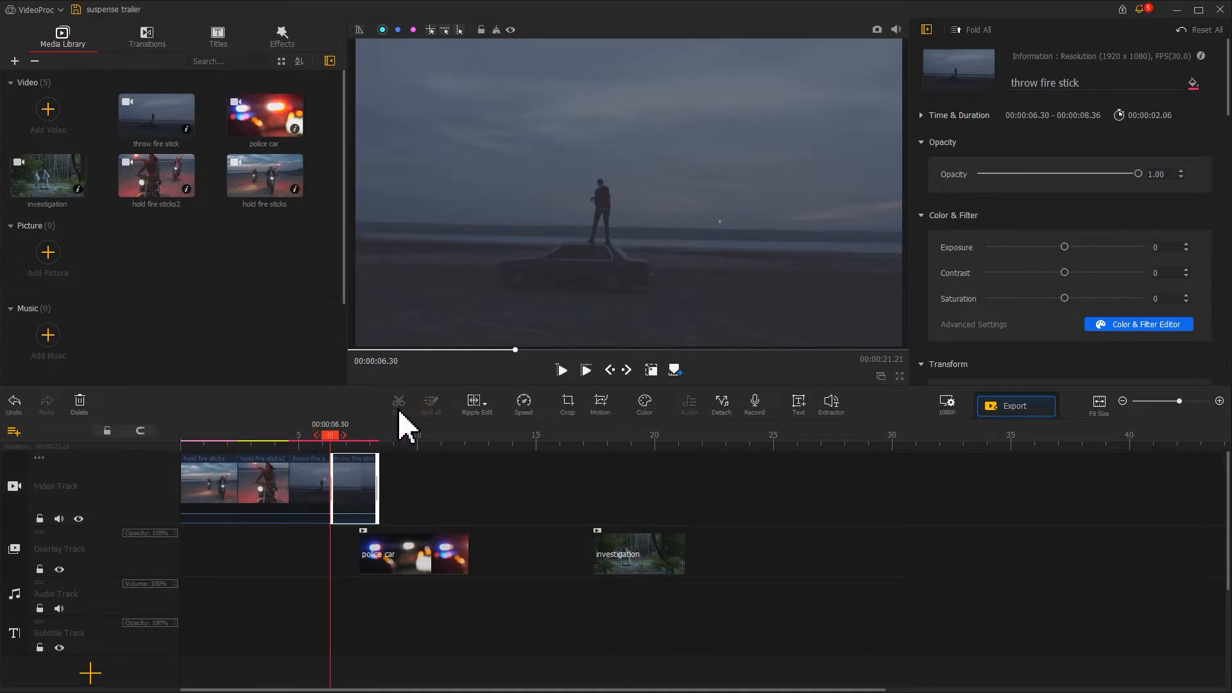
{"action": "key", "text": "space"}
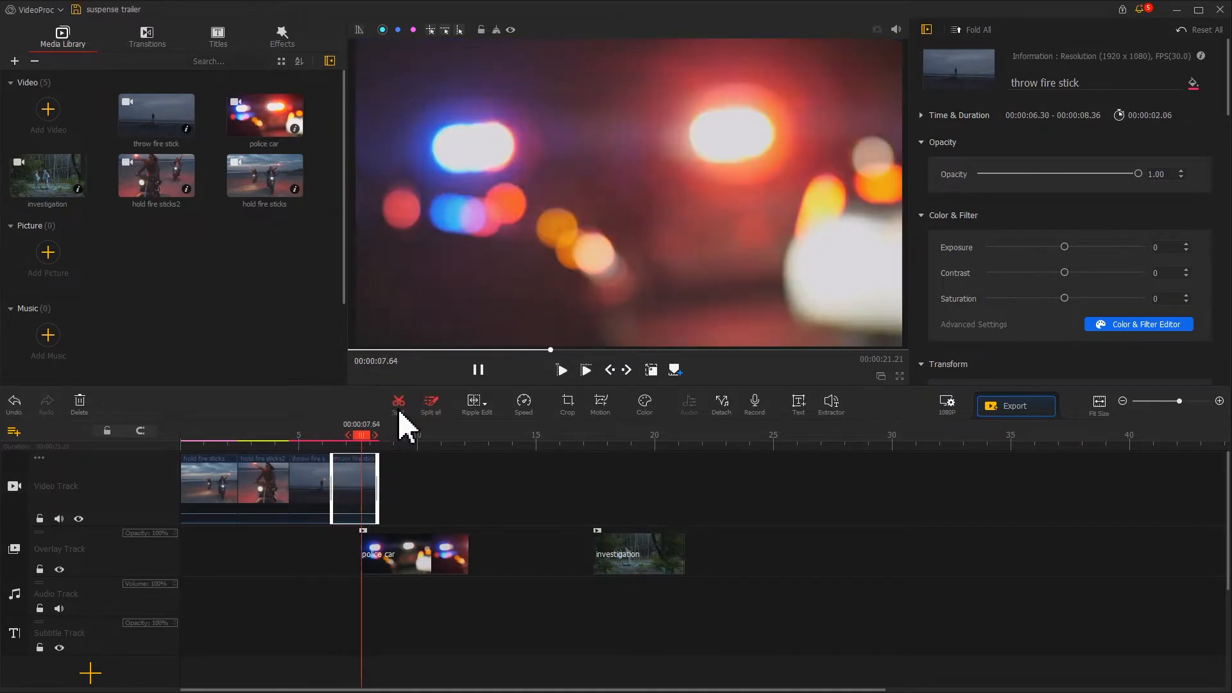
{"action": "key", "text": "space"}
{"action": "left_click_drag", "start_coordinate": [366, 481], "coordinate": [360, 482]}
{"action": "key", "text": "Delete"}
Step: Play the timeline from about 5 seconds into the investigation clip to check the pacing of the cuts and gaps
{"action": "left_click", "coordinate": [295, 441]}
{"action": "key", "text": "space"}
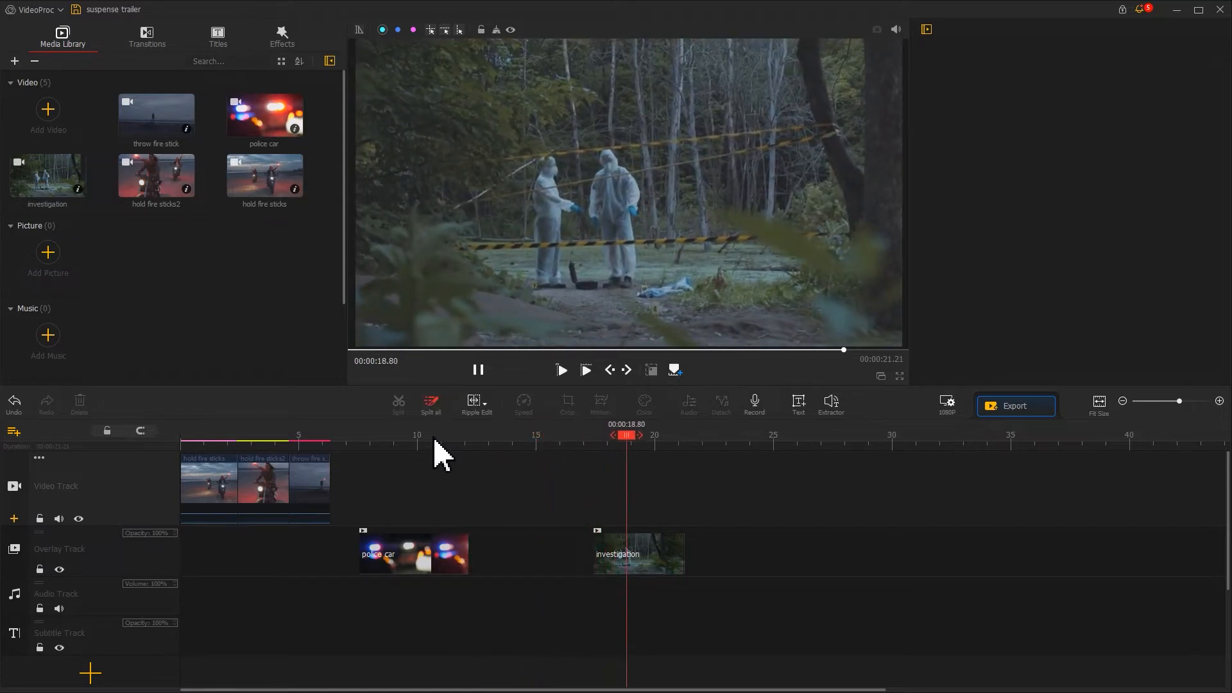
{"action": "key", "text": "space"}
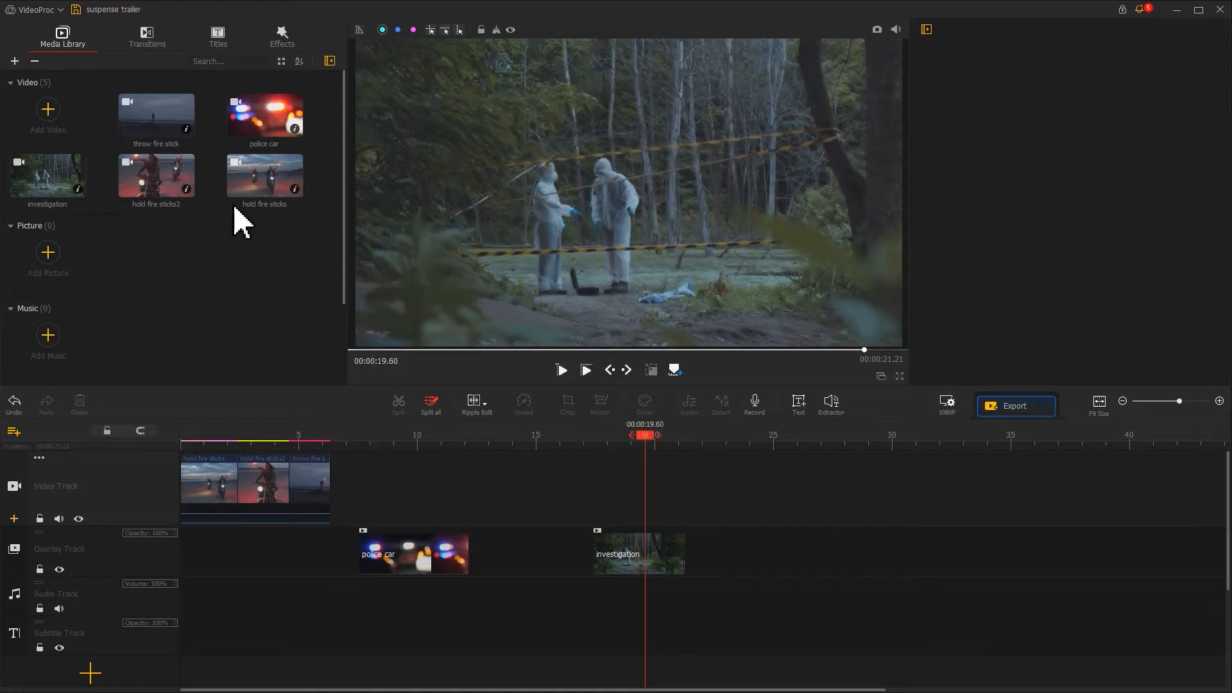
Step: Apply the Fade transition to the start of the first hold fire sticks clip and shorten its duration
{"action": "left_click", "coordinate": [139, 40]}
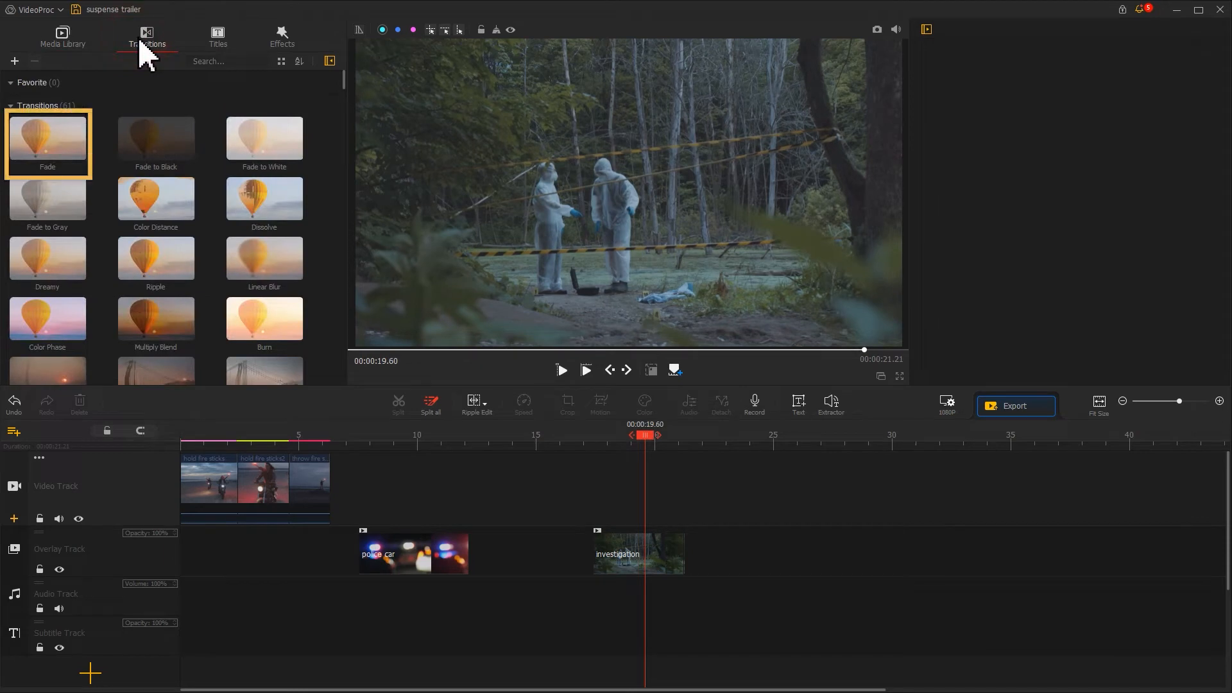
{"action": "left_click_drag", "start_coordinate": [64, 125], "coordinate": [162, 497]}
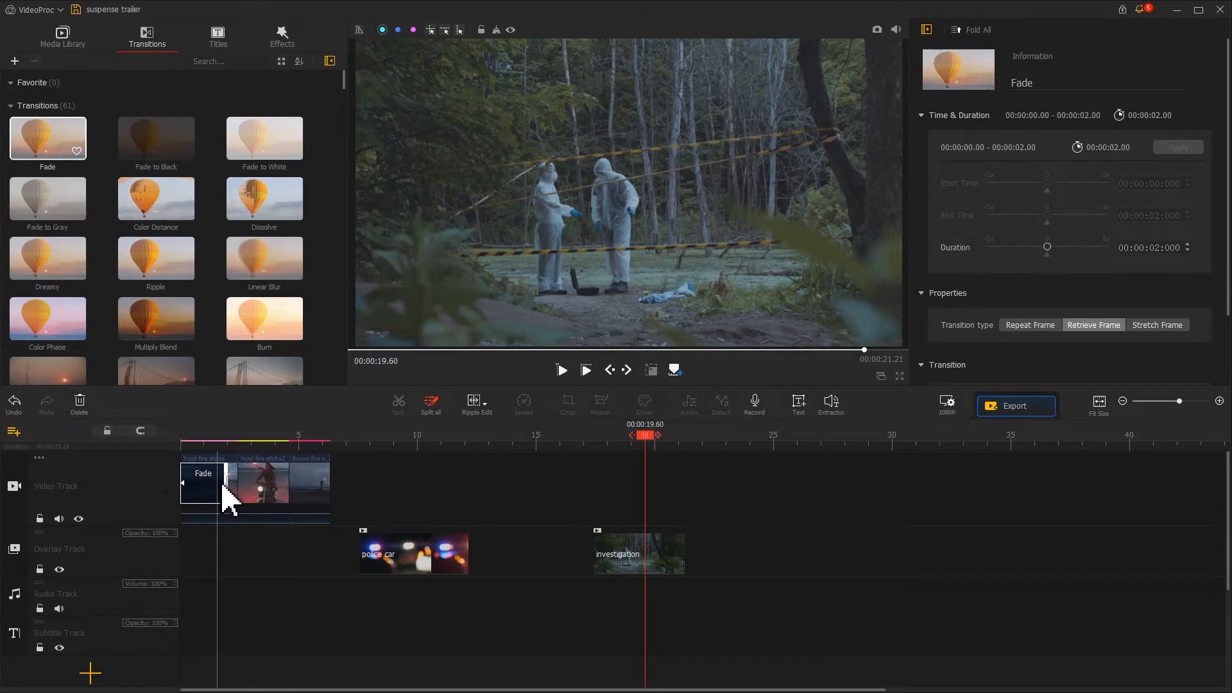
{"action": "left_click_drag", "start_coordinate": [199, 478], "coordinate": [199, 481]}
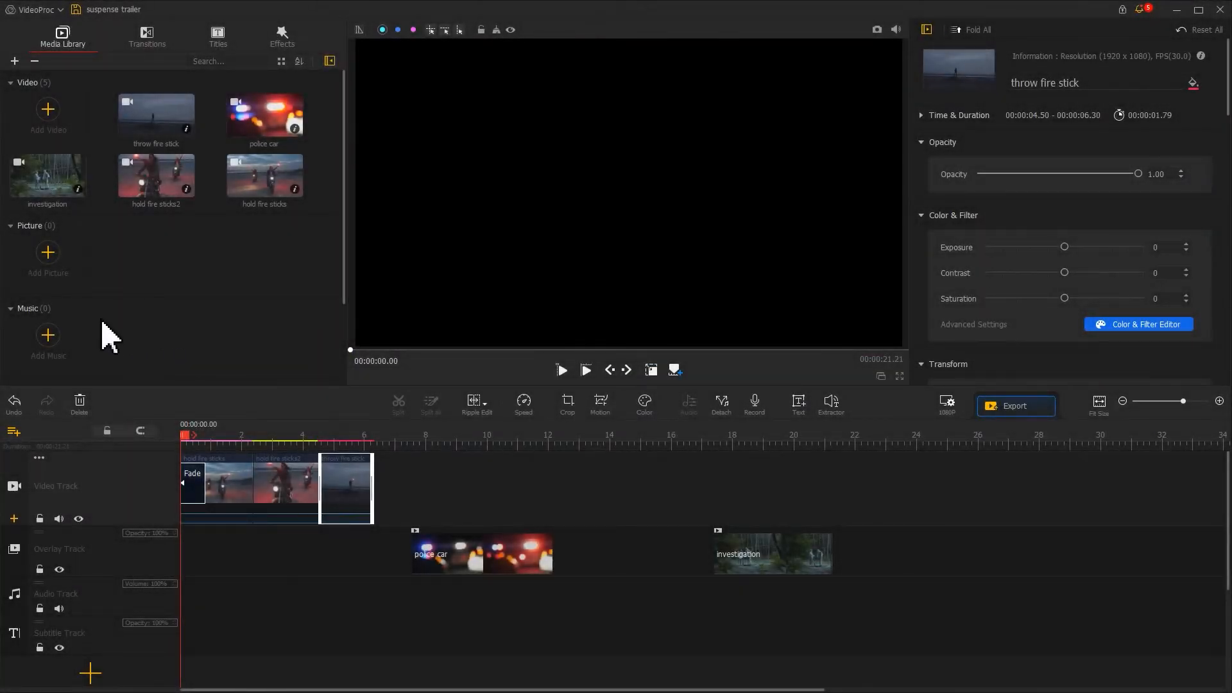
Step: Import the atmosphere, hit1, hit2, motorcycle, police officer, police siren, riser, roar sound, screaming and whoosh MP3 files as music
{"action": "left_click", "coordinate": [48, 335]}
{"action": "left_click_drag", "start_coordinate": [728, 237], "coordinate": [282, 121]}
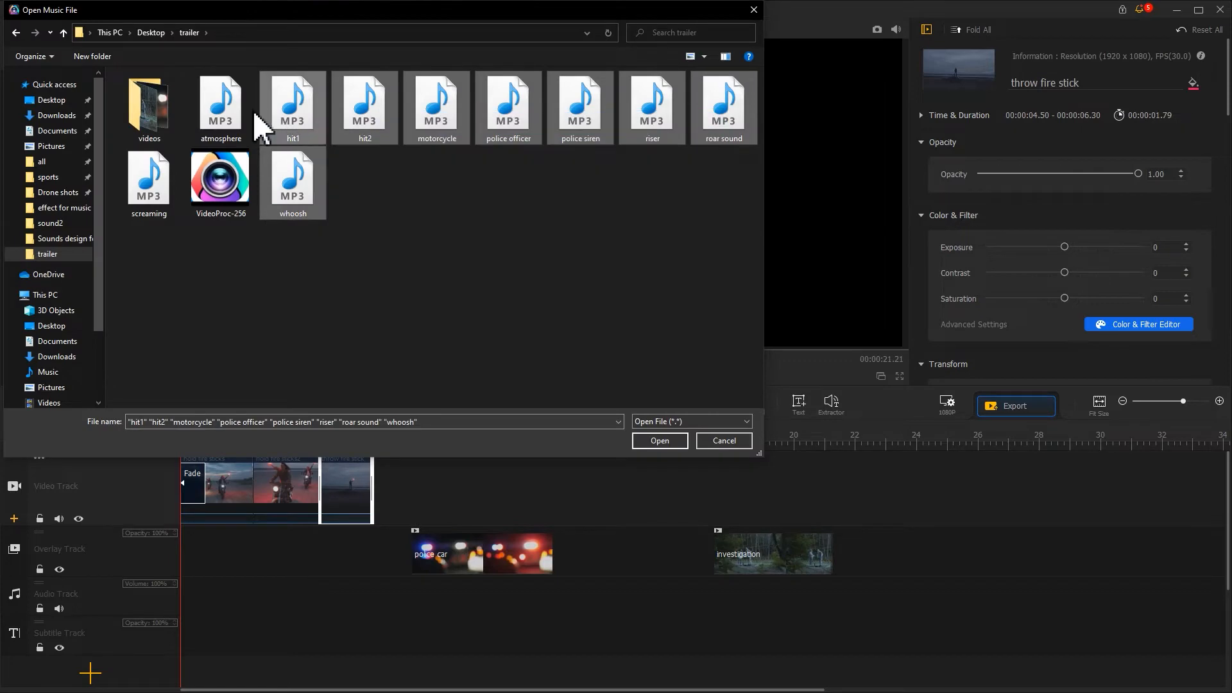
{"action": "left_click", "coordinate": [226, 110], "text": "ctrl"}
{"action": "left_click", "coordinate": [154, 173], "text": "ctrl"}
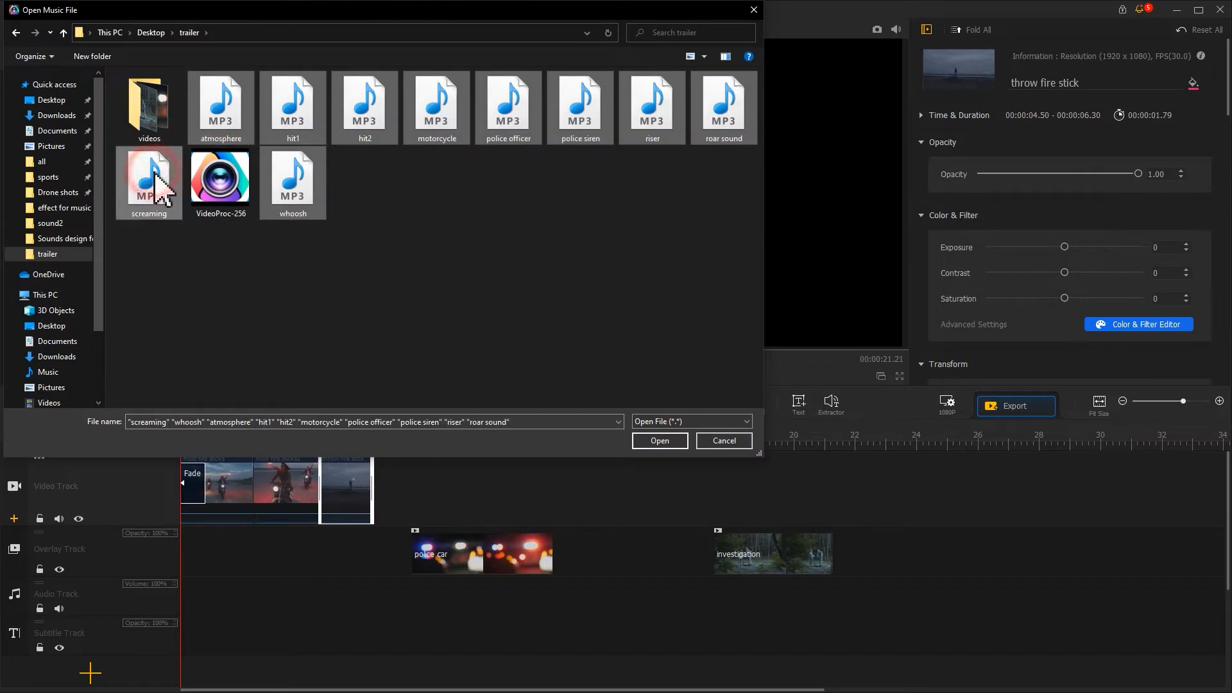
{"action": "left_click", "coordinate": [661, 441]}
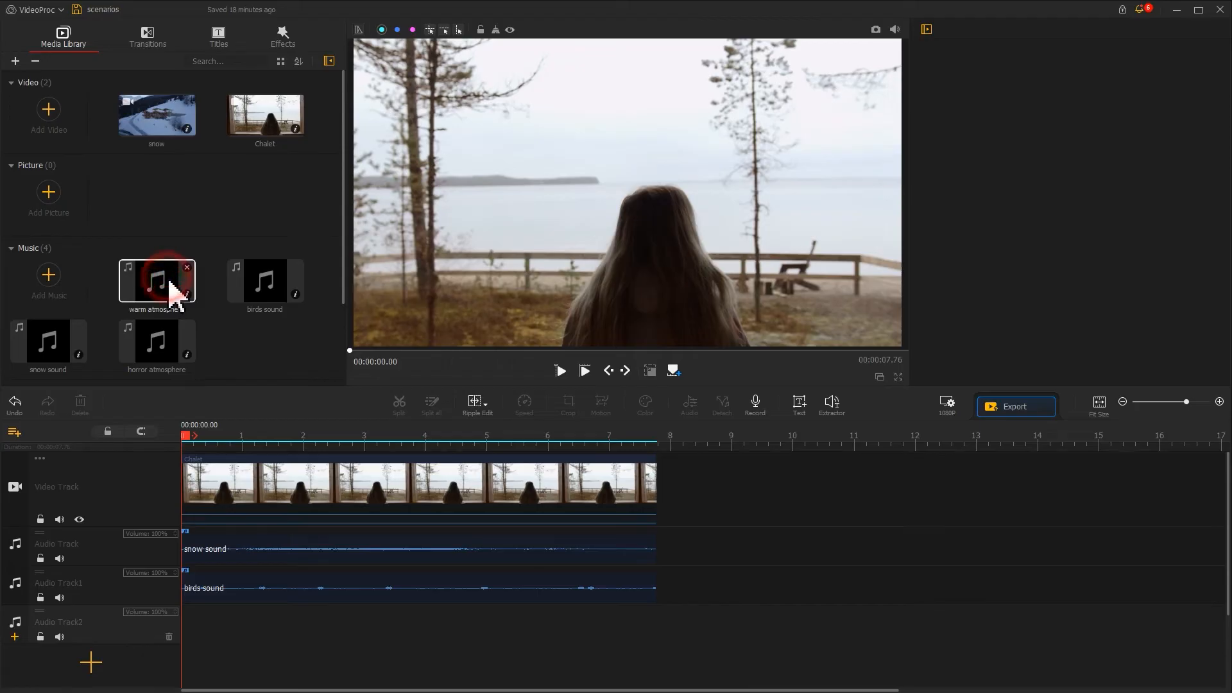
Step: Add warm atmosphere to Audio Track2 of the Chalet timeline, and both whoosh sounds to the audio track under the animal clips
{"action": "left_click_drag", "start_coordinate": [166, 282], "coordinate": [165, 645]}
{"action": "left_click_drag", "start_coordinate": [266, 340], "coordinate": [257, 639]}
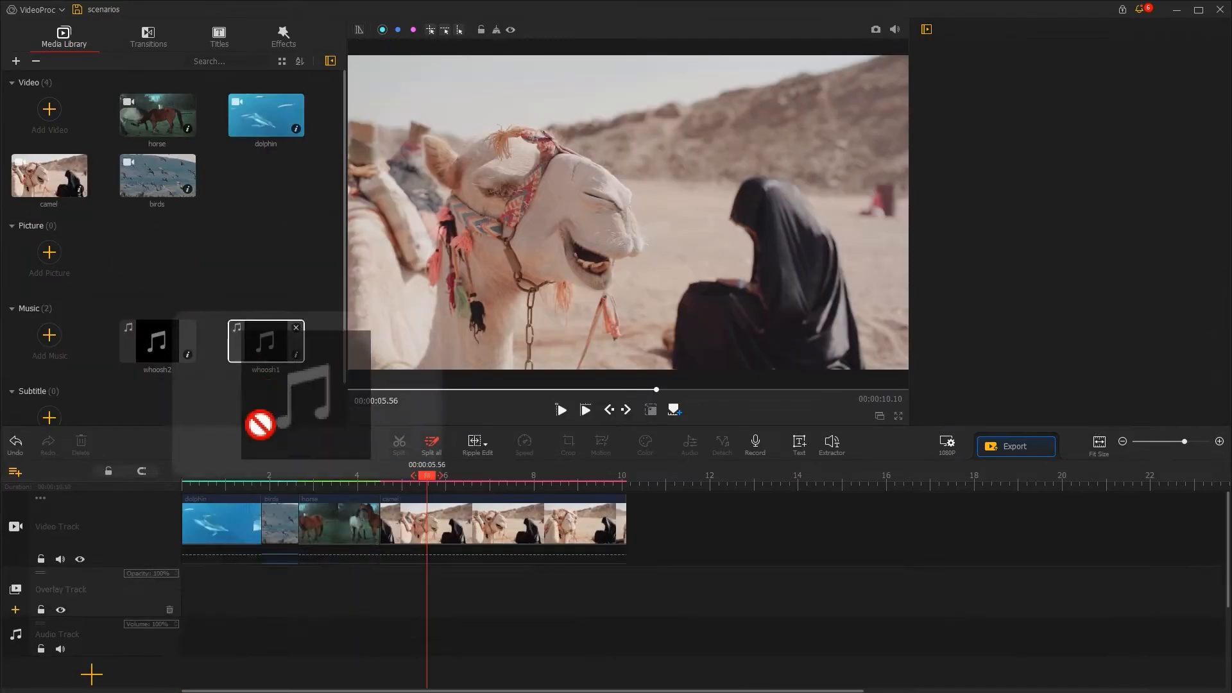
{"action": "left_click_drag", "start_coordinate": [172, 350], "coordinate": [387, 652]}
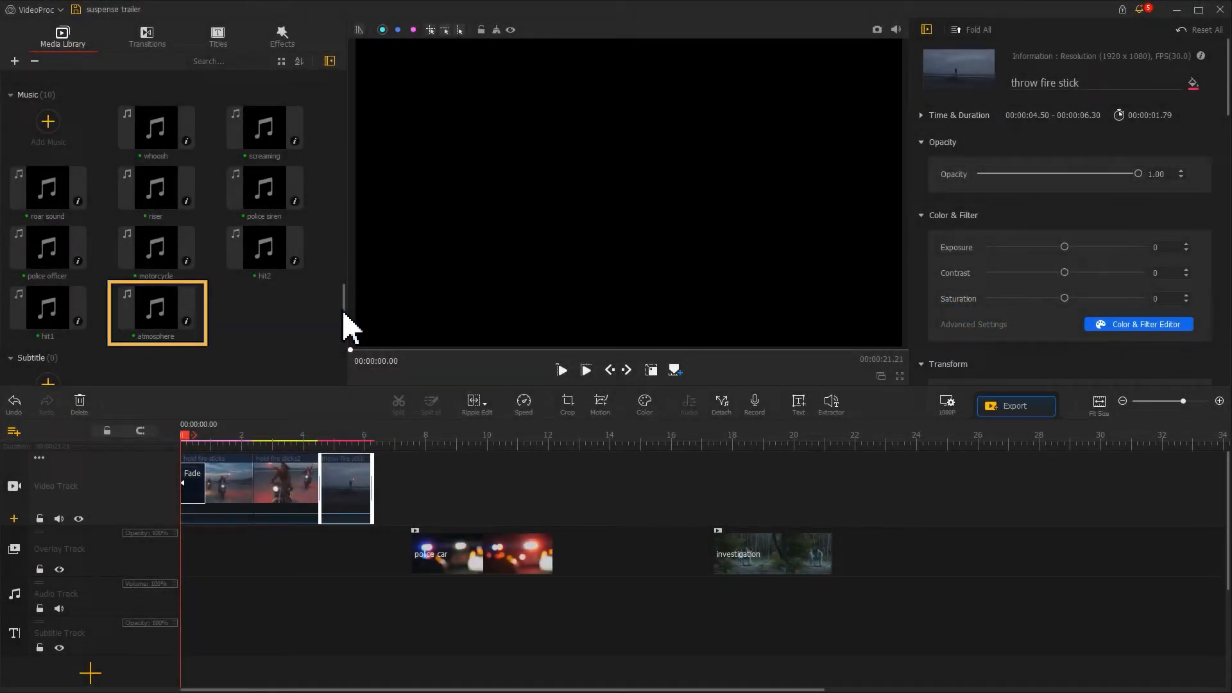
Step: Place the atmosphere sound at the start of the audio track, split it at 00:00:27.43 and delete the remainder
{"action": "left_click", "coordinate": [171, 309]}
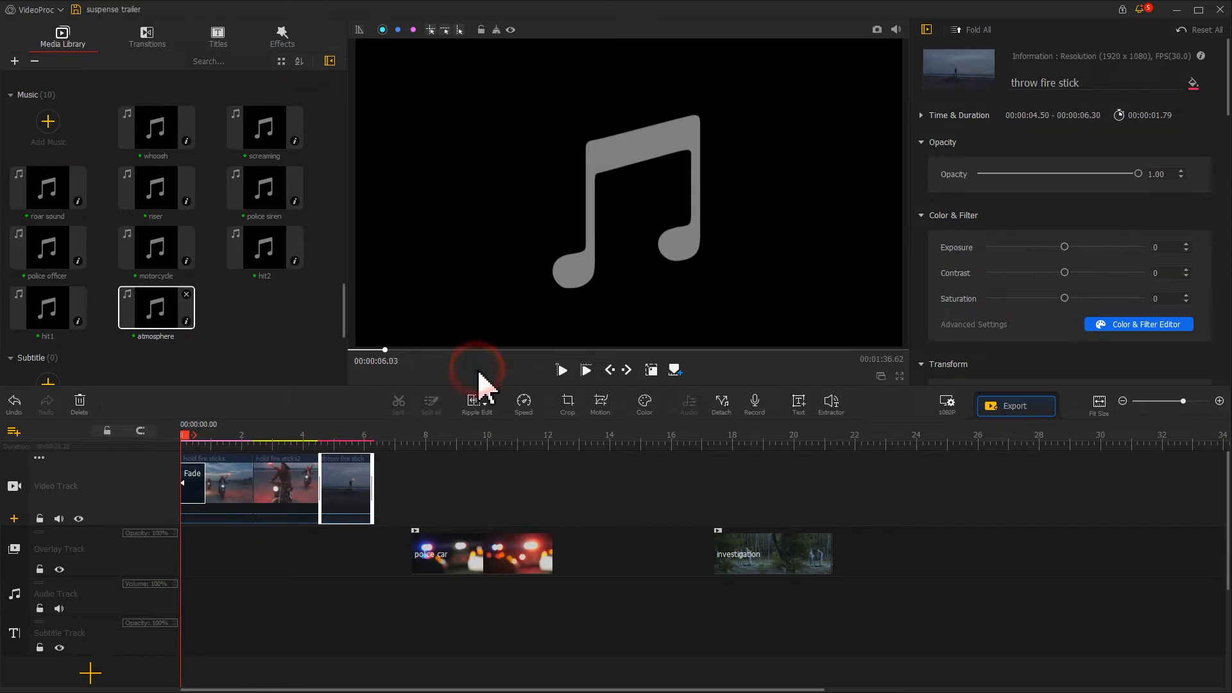
{"action": "left_click_drag", "start_coordinate": [168, 315], "coordinate": [196, 599]}
{"action": "left_click", "coordinate": [1022, 440]}
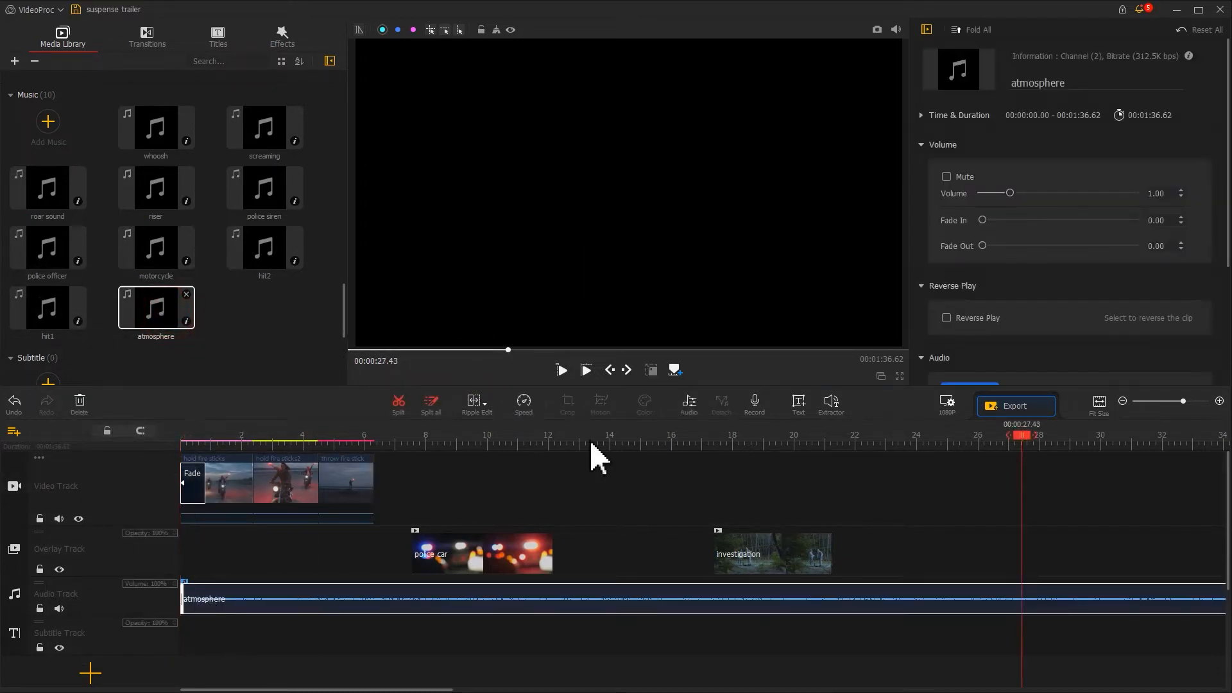
{"action": "left_click", "coordinate": [398, 410]}
{"action": "left_click", "coordinate": [1061, 597]}
{"action": "key", "text": "Delete"}
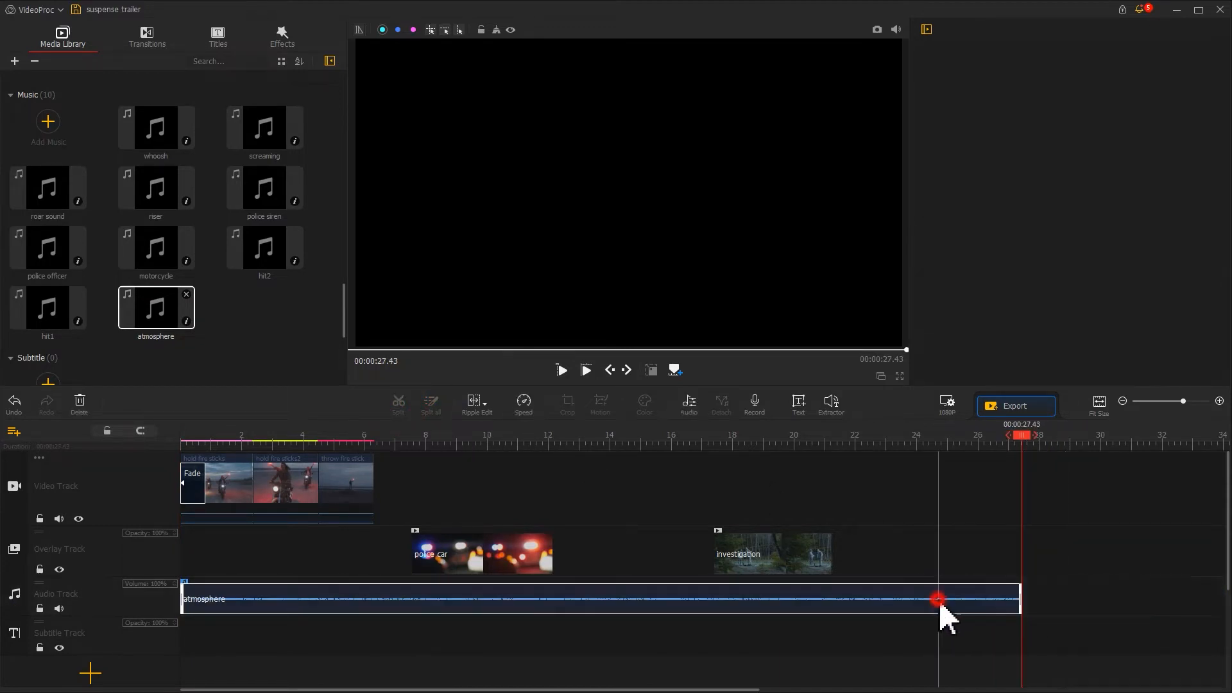
Step: Set the atmosphere clip's fade out to 2.14
{"action": "left_click", "coordinate": [941, 607]}
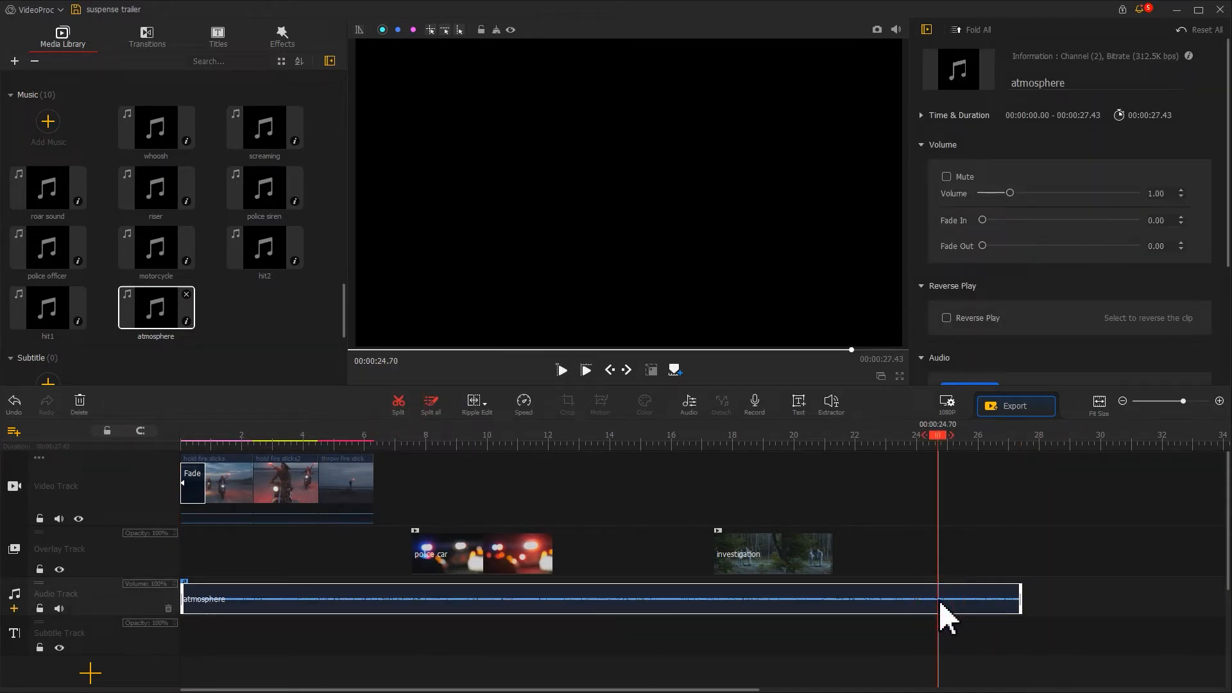
{"action": "left_click_drag", "start_coordinate": [983, 246], "coordinate": [1015, 247]}
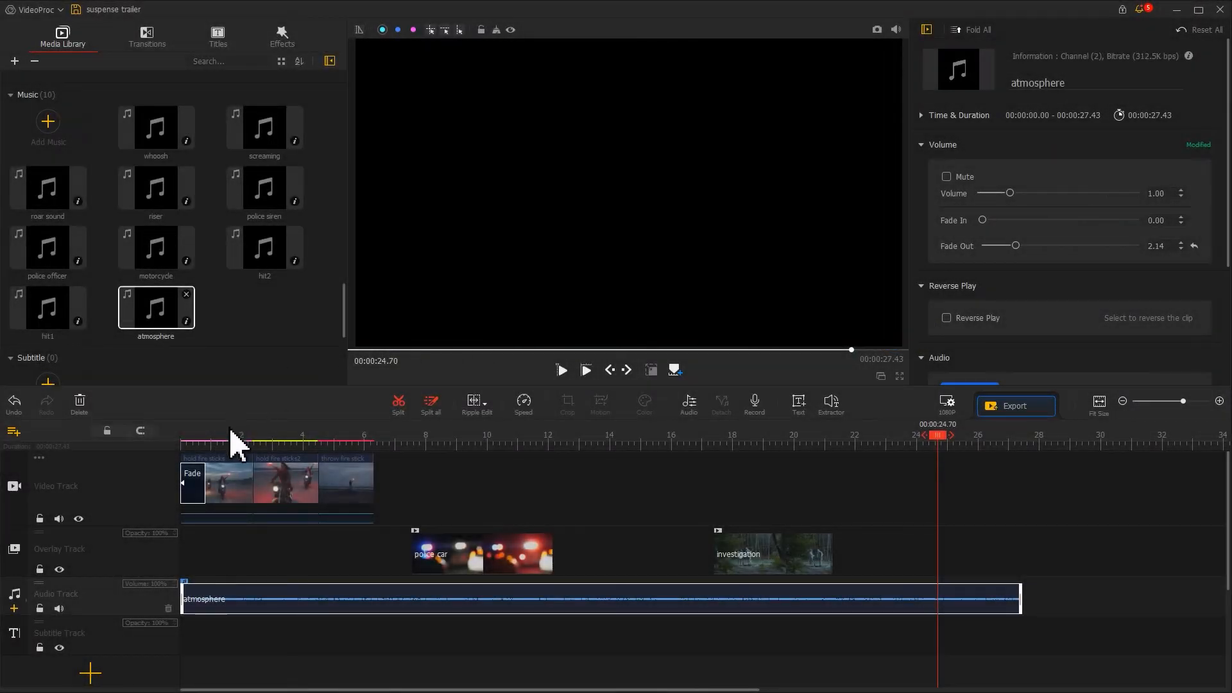
Step: Add three more audio tracks below the atmosphere track
{"action": "left_click", "coordinate": [229, 435]}
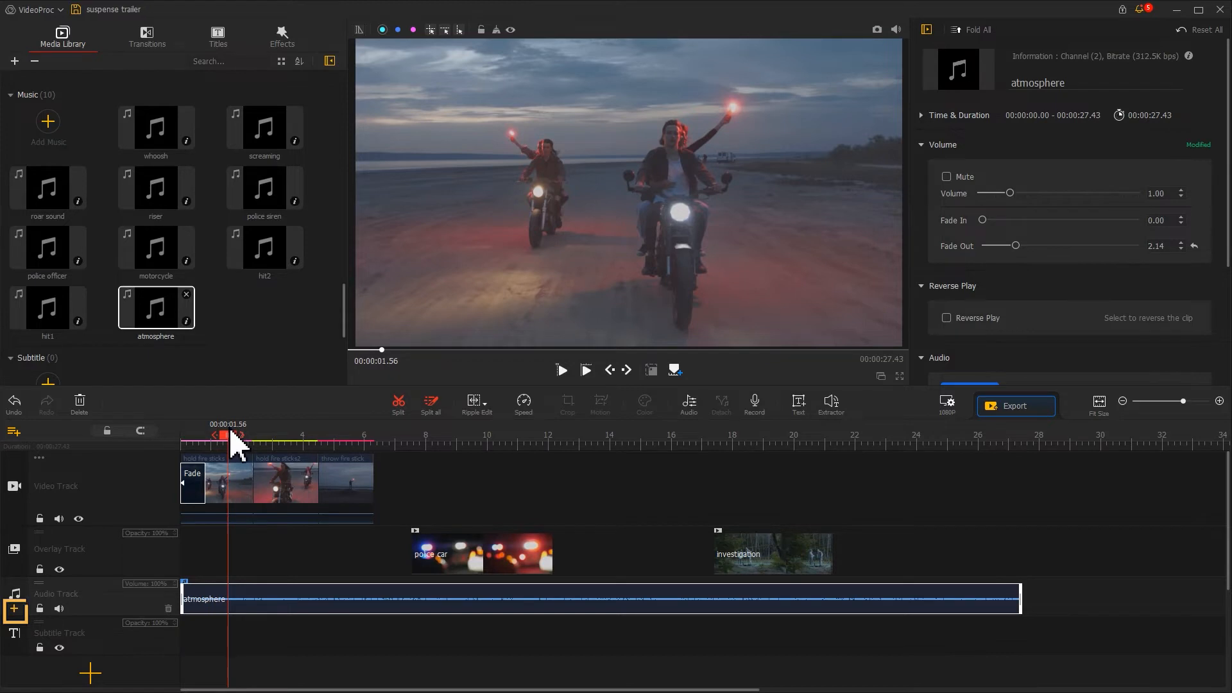
{"action": "left_click", "coordinate": [14, 609]}
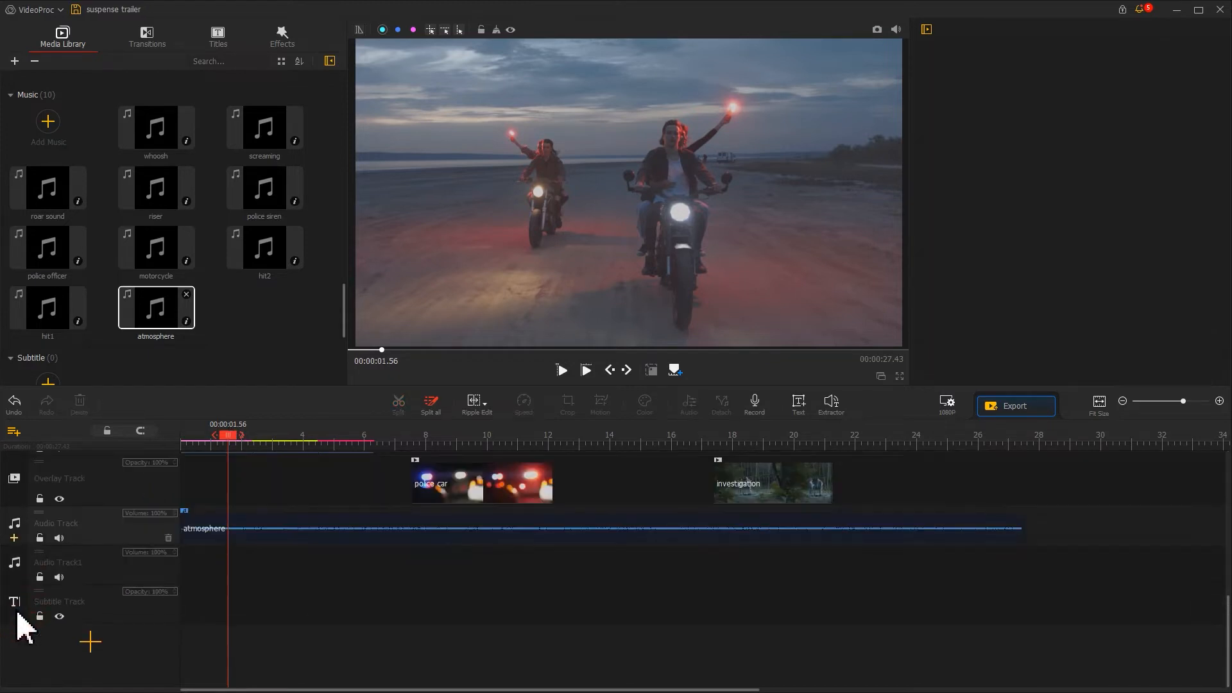
{"action": "left_click", "coordinate": [14, 537]}
{"action": "scroll", "coordinate": [41, 541], "scroll_direction": "up", "scroll_amount": 3}
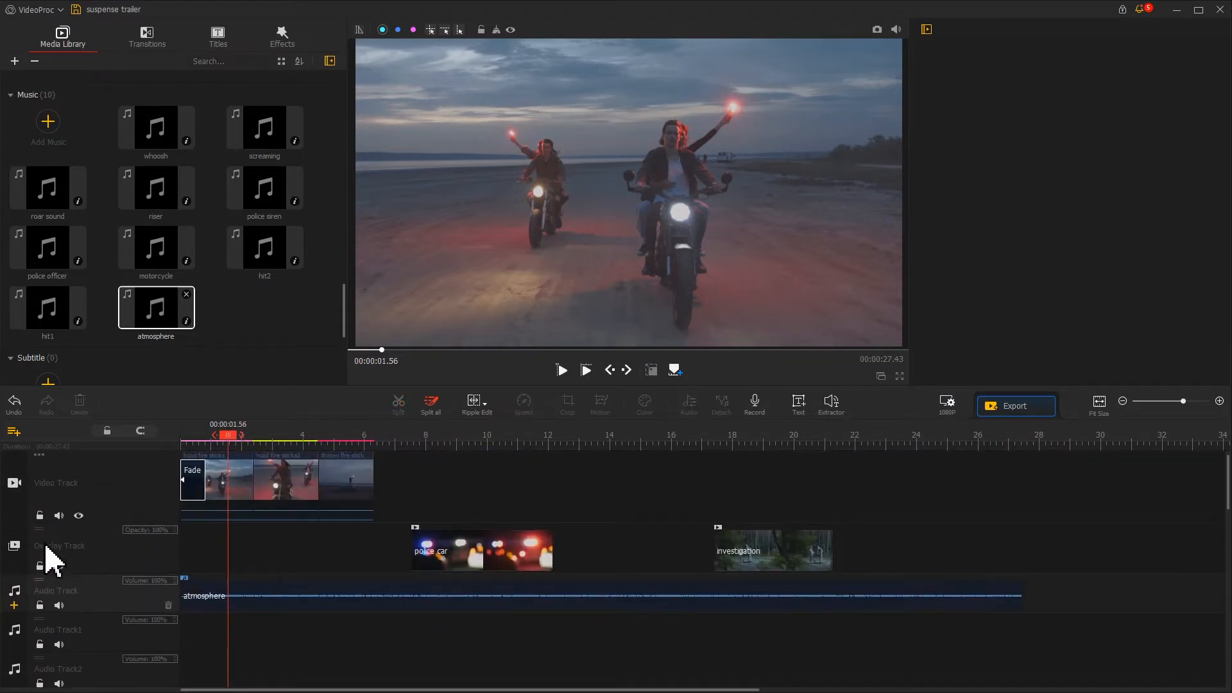
Step: Place the motorcycle sound at the start of Audio Track1, trimmed to 6.76 seconds with a fade out of 2.06
{"action": "left_click", "coordinate": [156, 256]}
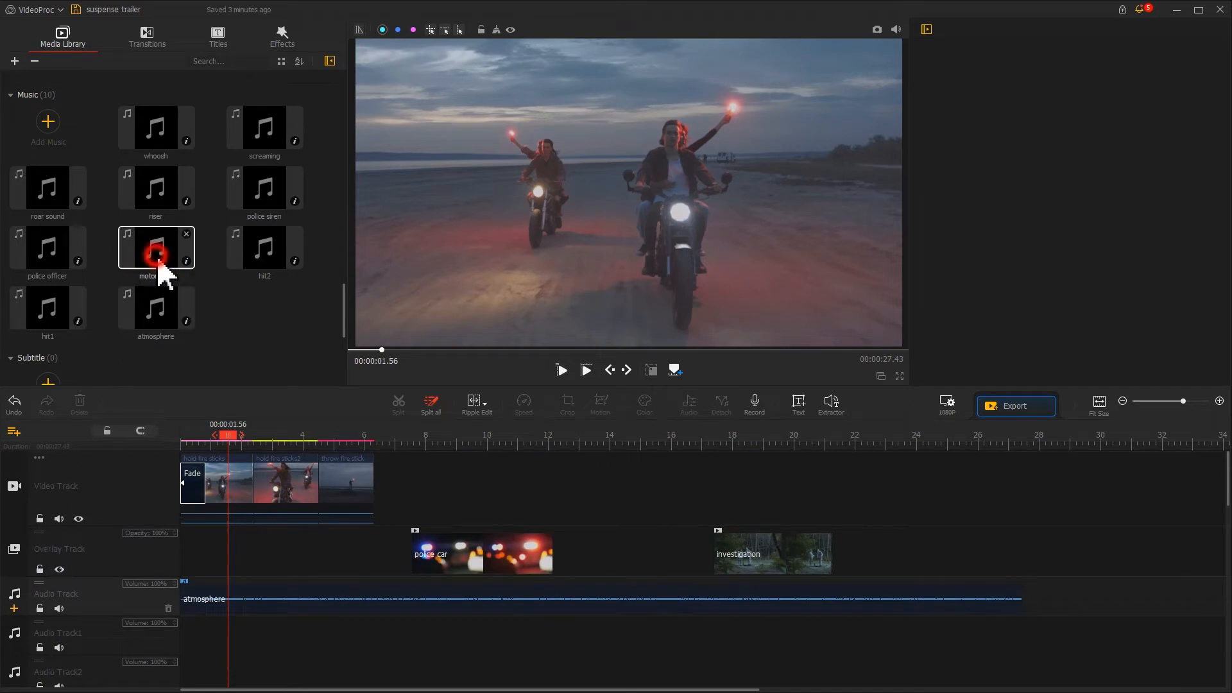
{"action": "left_click_drag", "start_coordinate": [159, 262], "coordinate": [168, 650]}
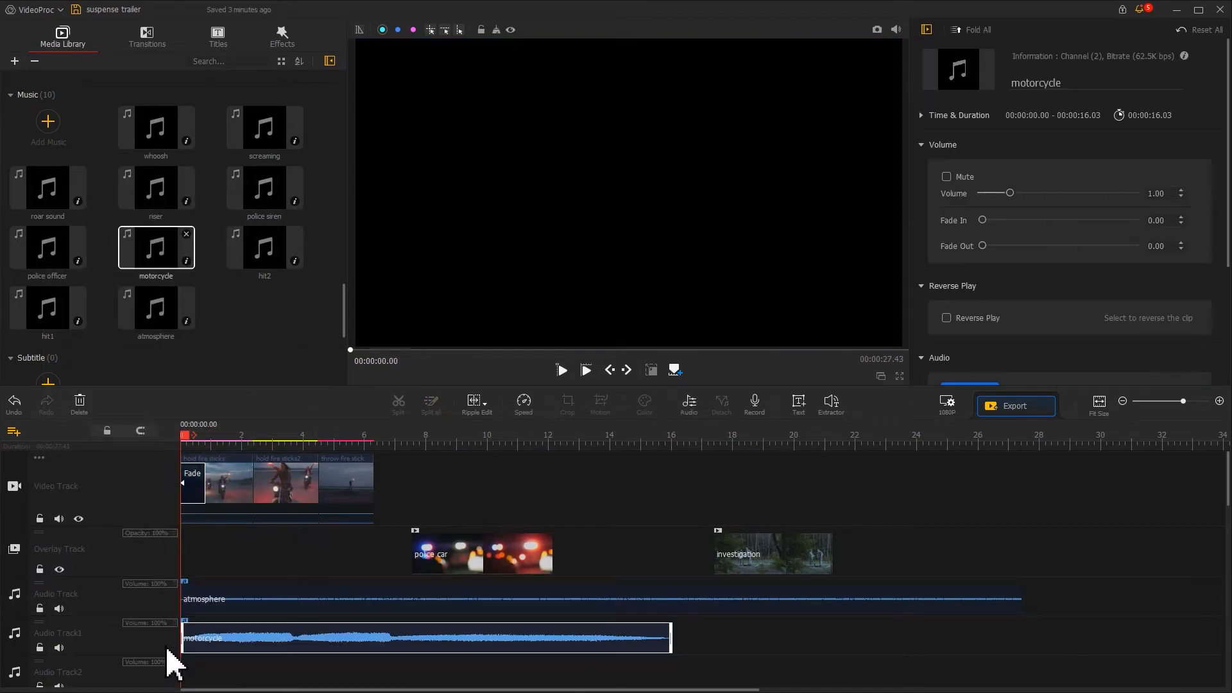
{"action": "left_click_drag", "start_coordinate": [671, 637], "coordinate": [386, 633]}
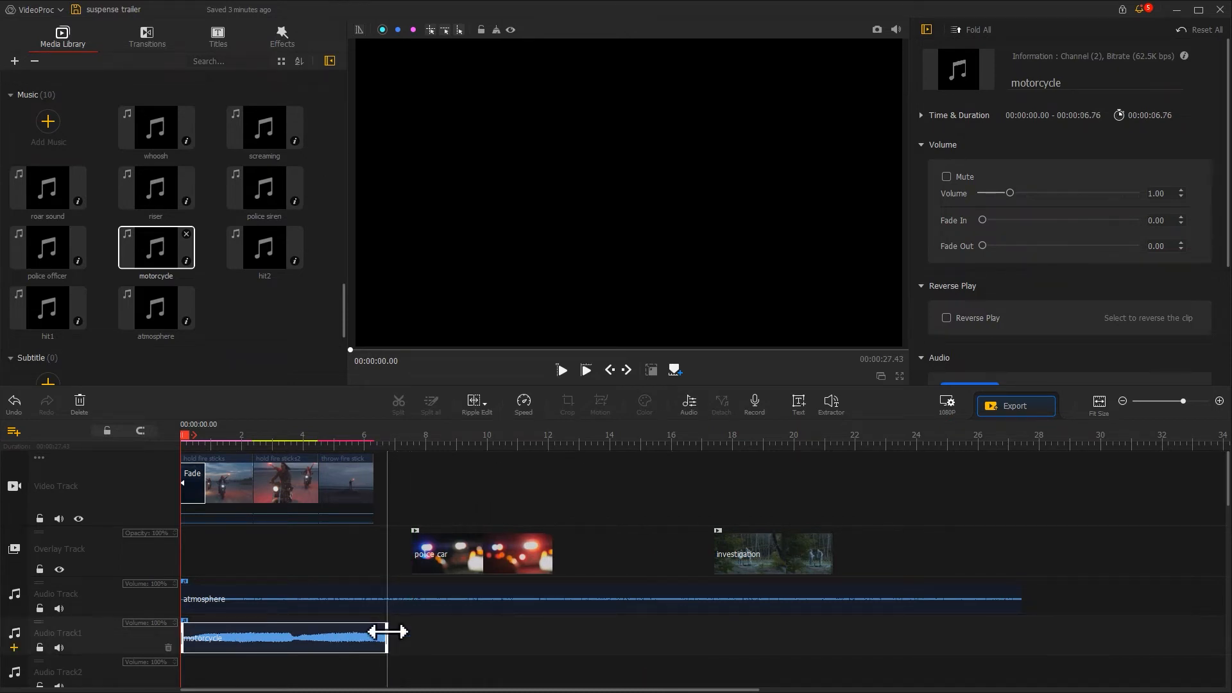
{"action": "left_click_drag", "start_coordinate": [983, 254], "coordinate": [1031, 249]}
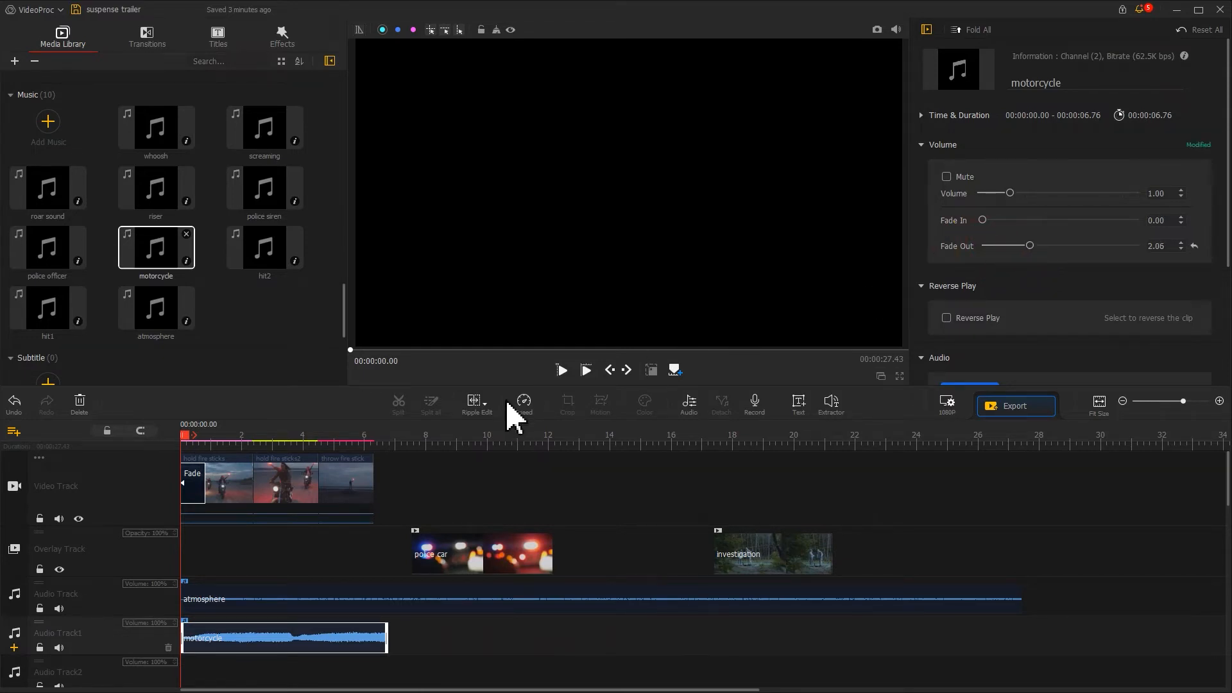
Step: Place the police officer sound on Audio Track1 at 00:00:07.64 and the police siren on Audio Track2, starting earlier at 00:00:06.10
{"action": "left_click", "coordinate": [413, 438]}
{"action": "left_click_drag", "start_coordinate": [55, 275], "coordinate": [426, 647]}
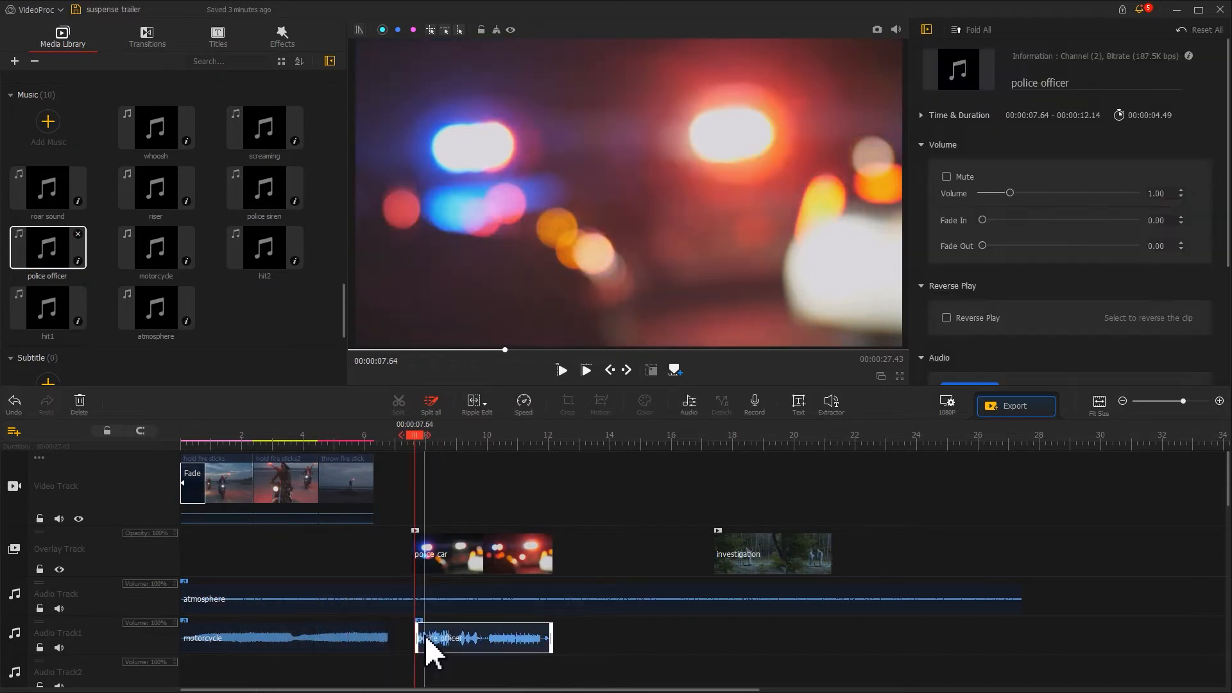
{"action": "scroll", "coordinate": [430, 652], "scroll_direction": "down", "scroll_amount": 2}
{"action": "left_click_drag", "start_coordinate": [266, 215], "coordinate": [425, 610]}
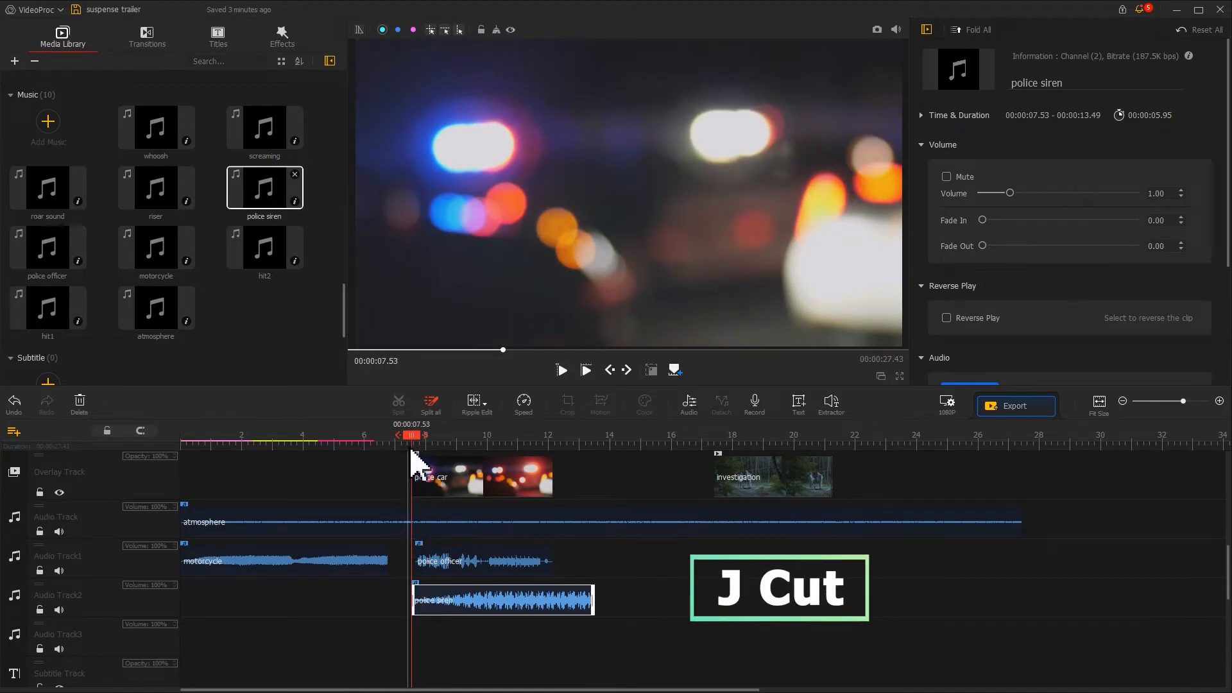
{"action": "left_click_drag", "start_coordinate": [412, 438], "coordinate": [371, 440]}
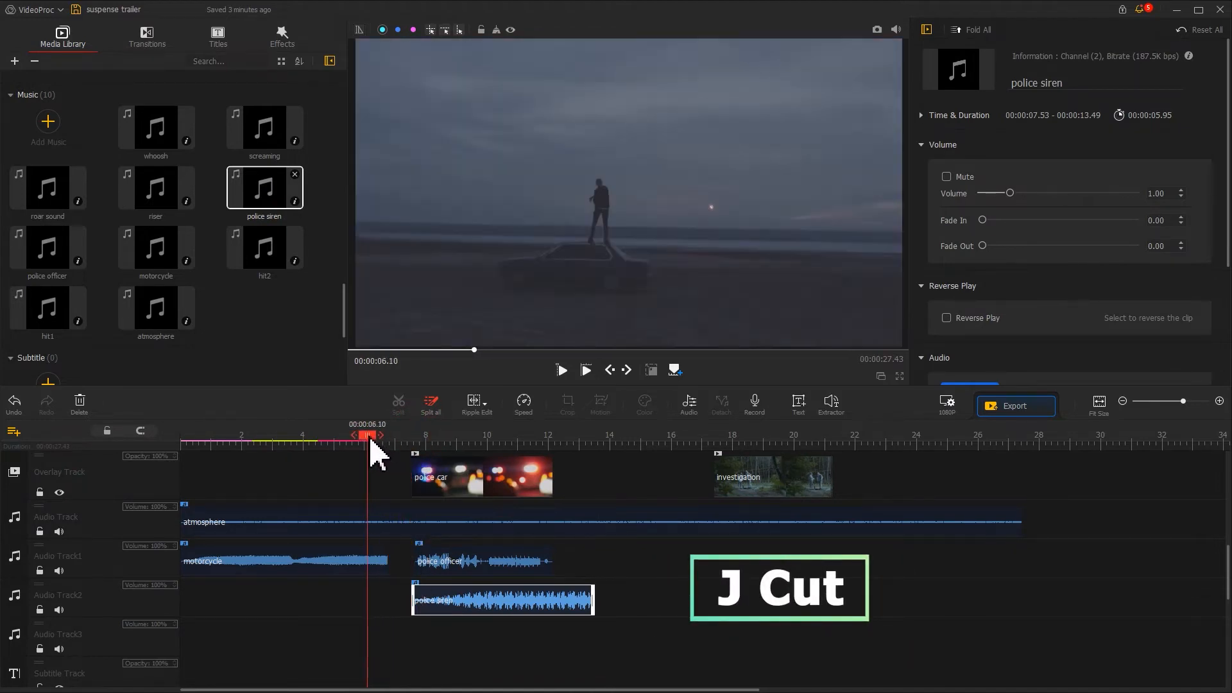
{"action": "left_click_drag", "start_coordinate": [432, 610], "coordinate": [389, 610]}
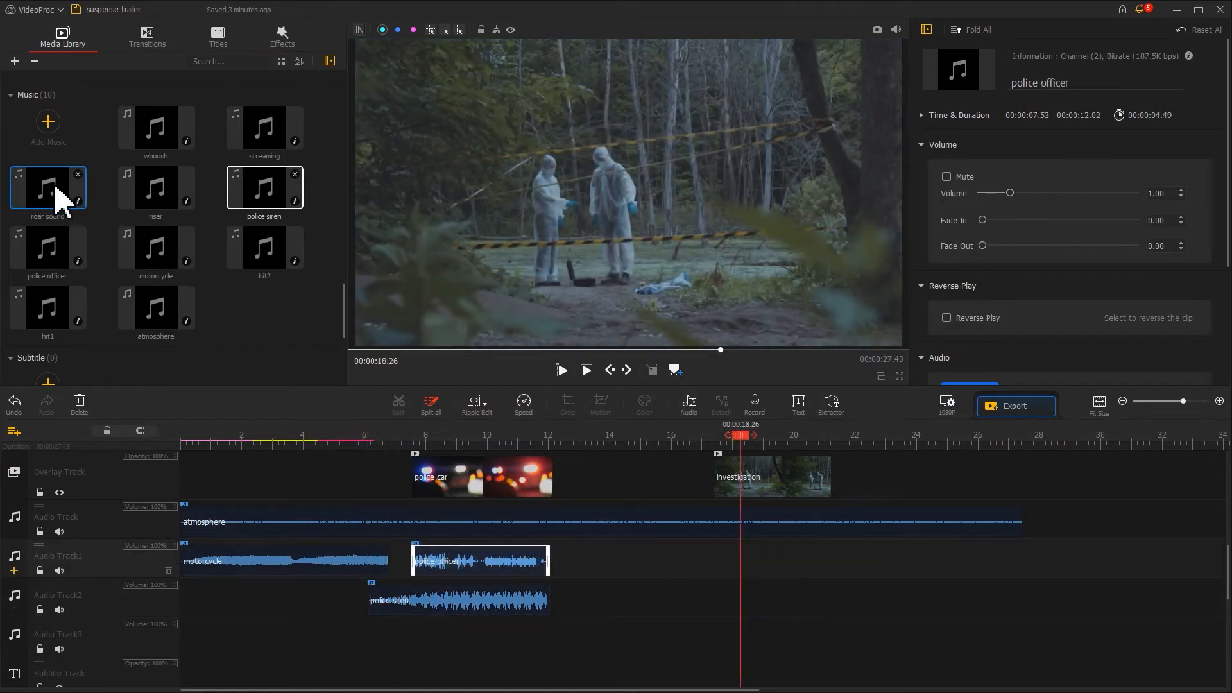
Step: Place the roar sound at 00:00:18.26 and the screaming sound at 00:00:21.40 on Audio Track1
{"action": "left_click_drag", "start_coordinate": [61, 192], "coordinate": [765, 573]}
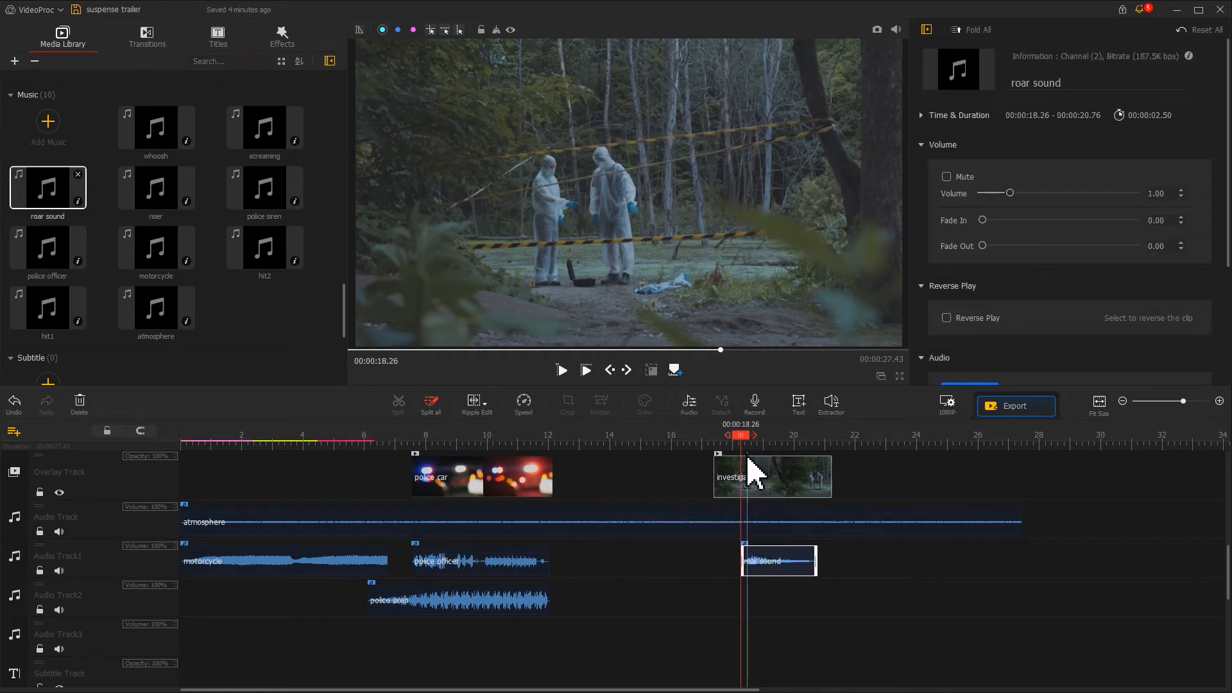
{"action": "left_click_drag", "start_coordinate": [738, 433], "coordinate": [846, 459]}
{"action": "left_click_drag", "start_coordinate": [265, 128], "coordinate": [854, 566]}
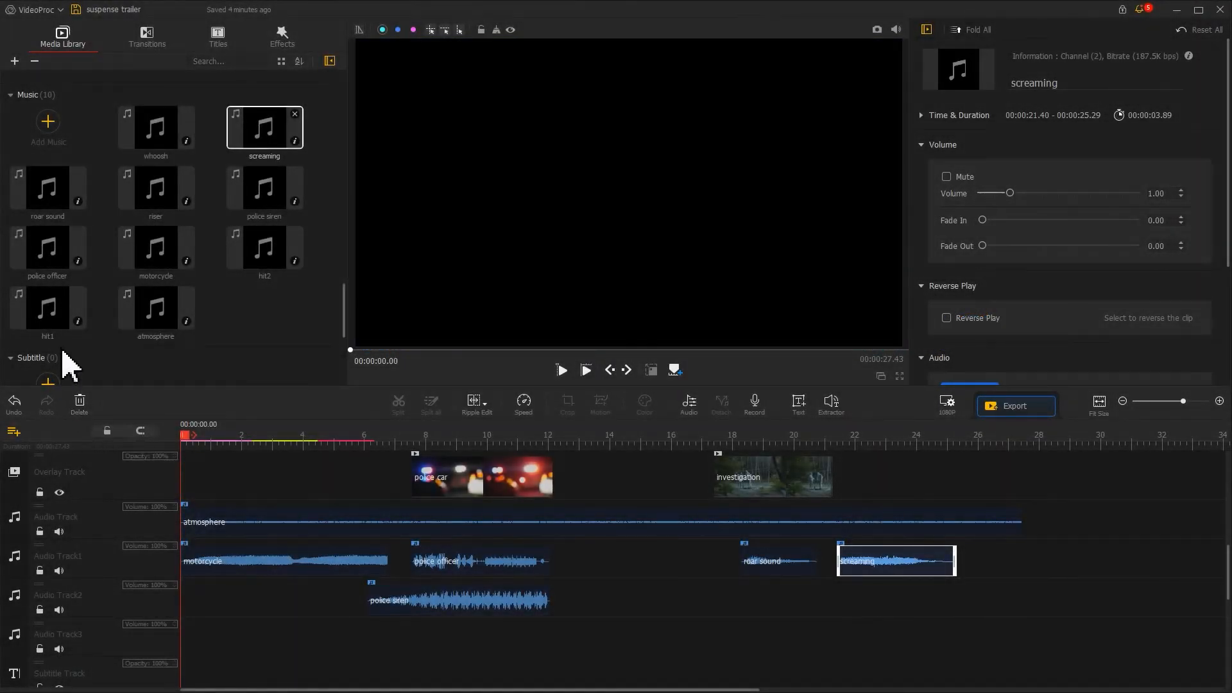
Step: Place the hit1 sound at the start of the timeline on Audio Track3
{"action": "left_click_drag", "start_coordinate": [58, 321], "coordinate": [191, 671]}
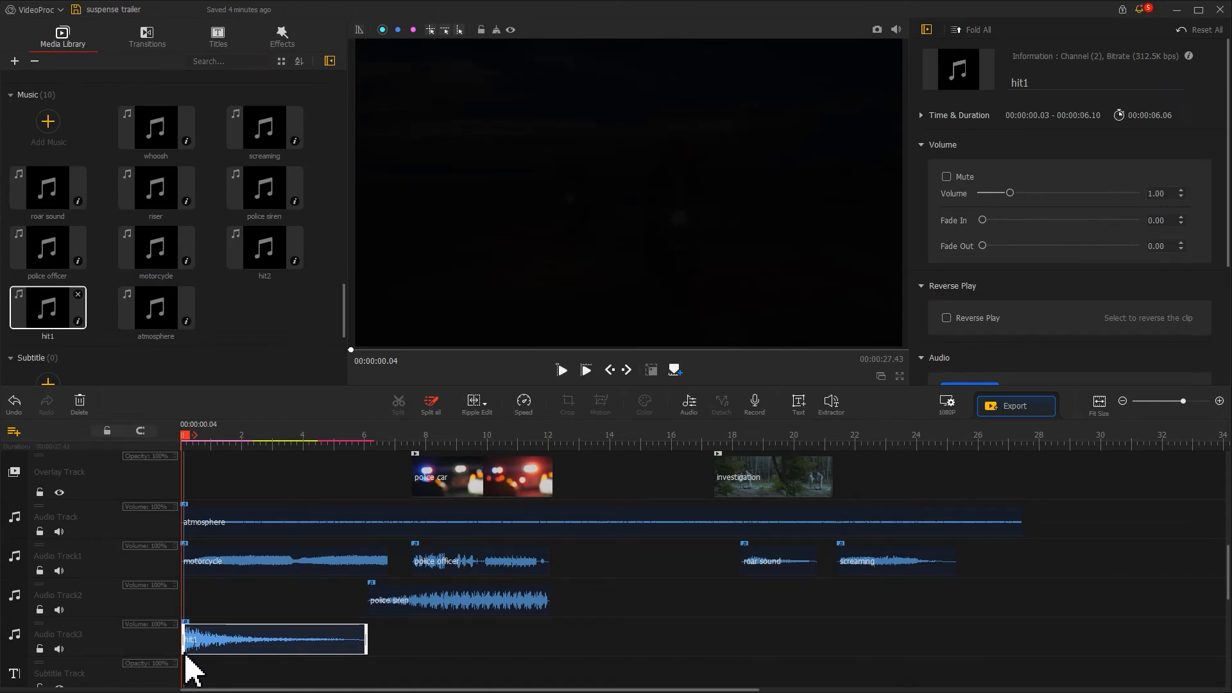
Step: Place the hit2 sound on Audio Track3 at 00:00:05.00 and the whoosh sound on Audio Track4 at 00:00:07.03
{"action": "left_click", "coordinate": [319, 436]}
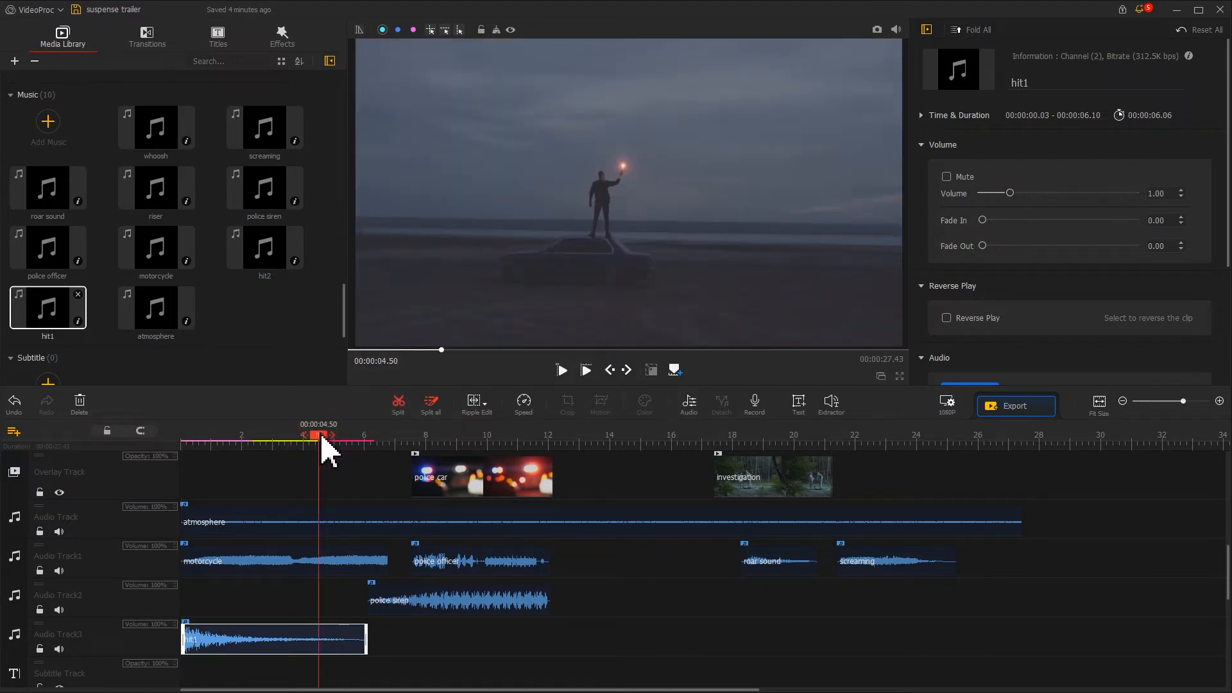
{"action": "left_click_drag", "start_coordinate": [263, 250], "coordinate": [344, 660]}
{"action": "left_click_drag", "start_coordinate": [336, 439], "coordinate": [403, 448]}
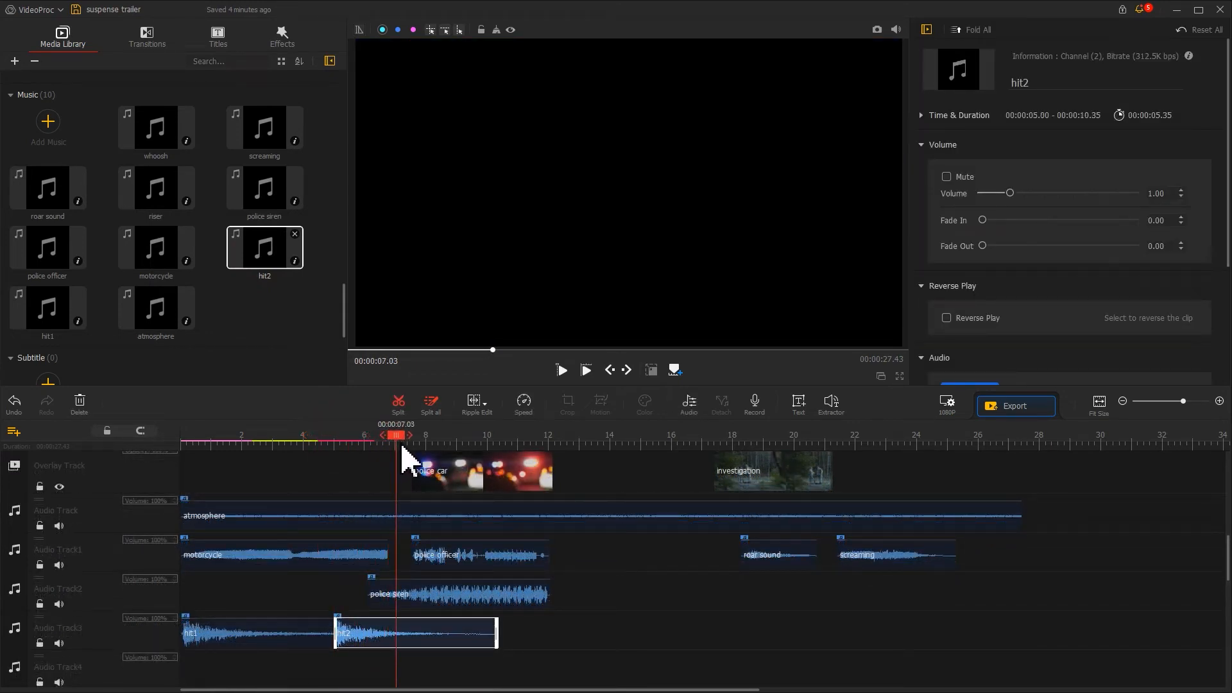
{"action": "left_click_drag", "start_coordinate": [183, 157], "coordinate": [426, 672]}
Step: Add Audio Track5 and place the riser sound on it at 00:00:07.53, trimming its end to about the 12-second mark
{"action": "left_click_drag", "start_coordinate": [396, 436], "coordinate": [418, 442]}
{"action": "scroll", "coordinate": [411, 539], "scroll_direction": "down", "scroll_amount": 2}
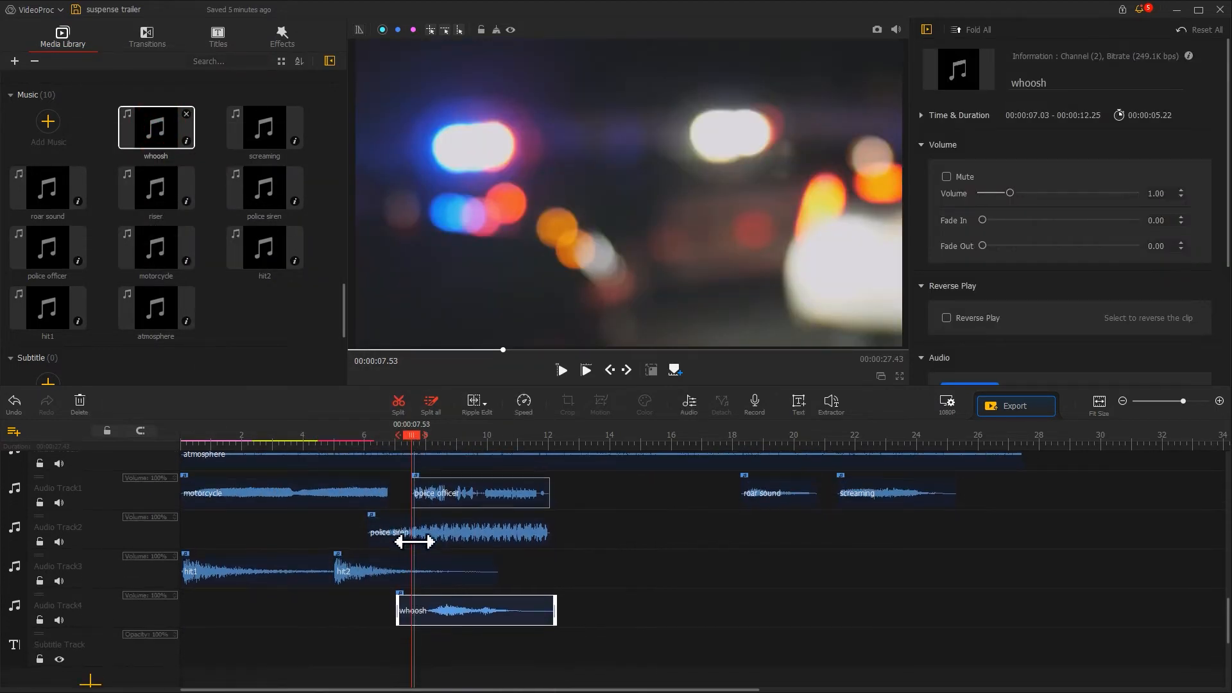
{"action": "left_click", "coordinate": [13, 605]}
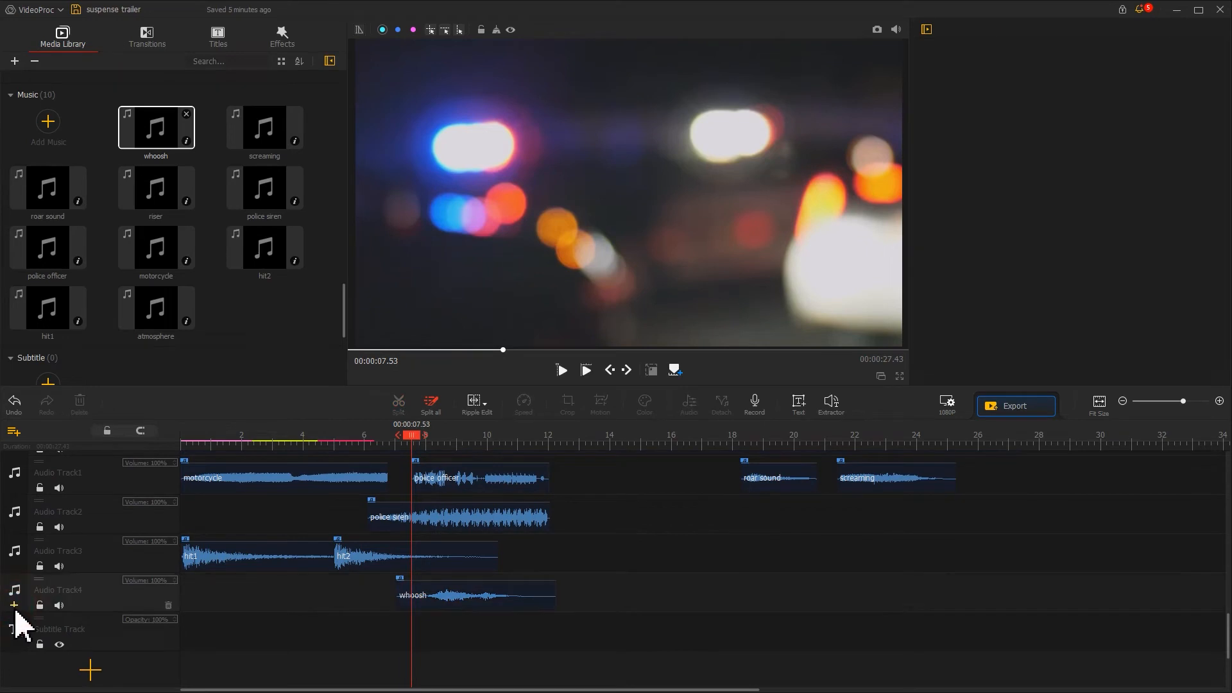
{"action": "left_click", "coordinate": [16, 607]}
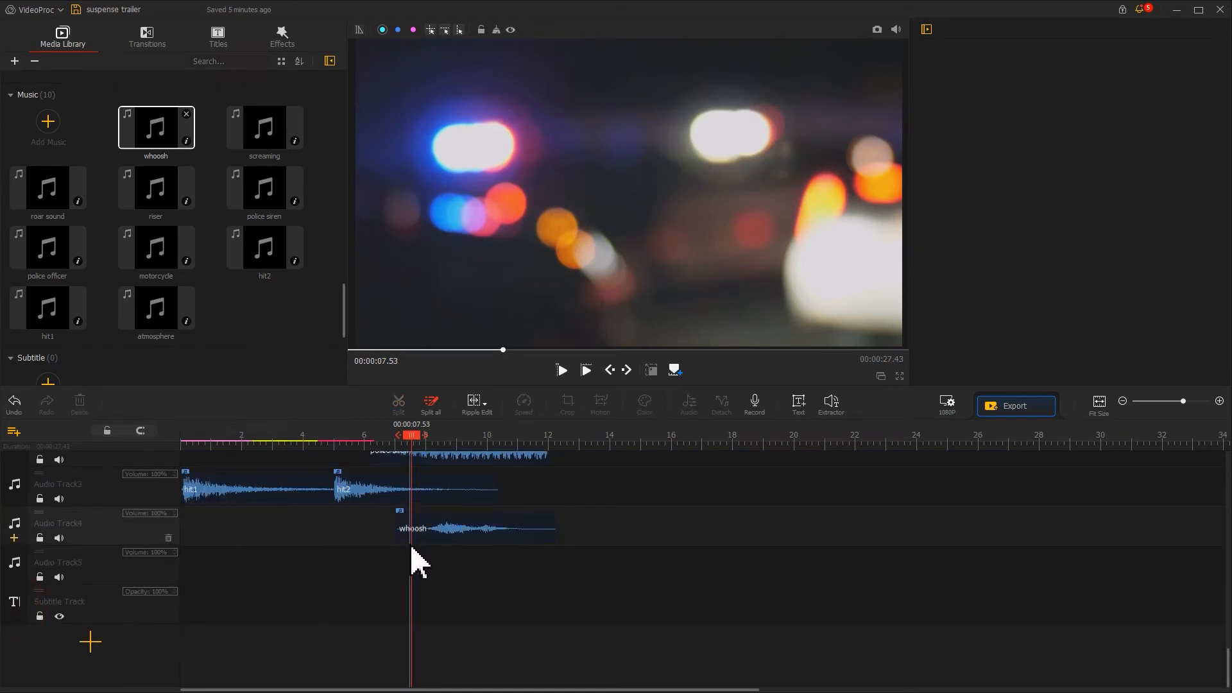
{"action": "left_click_drag", "start_coordinate": [160, 193], "coordinate": [427, 641]}
{"action": "left_click_drag", "start_coordinate": [632, 628], "coordinate": [550, 627]}
Step: Place the hit1 sound at 00:00:12.14 and the hit2 sound at 00:00:21.10 on Audio Track5
{"action": "left_click_drag", "start_coordinate": [75, 319], "coordinate": [565, 664]}
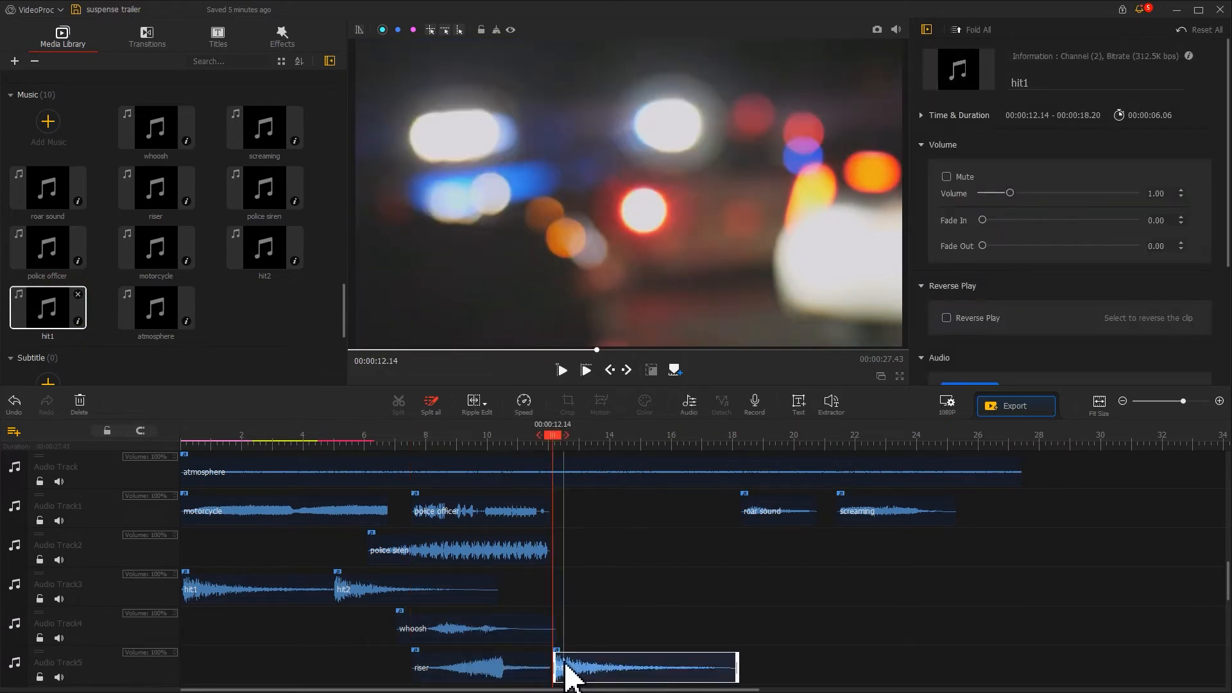
{"action": "scroll", "coordinate": [563, 453], "scroll_direction": "down", "scroll_amount": 1}
{"action": "left_click_drag", "start_coordinate": [557, 434], "coordinate": [832, 441]}
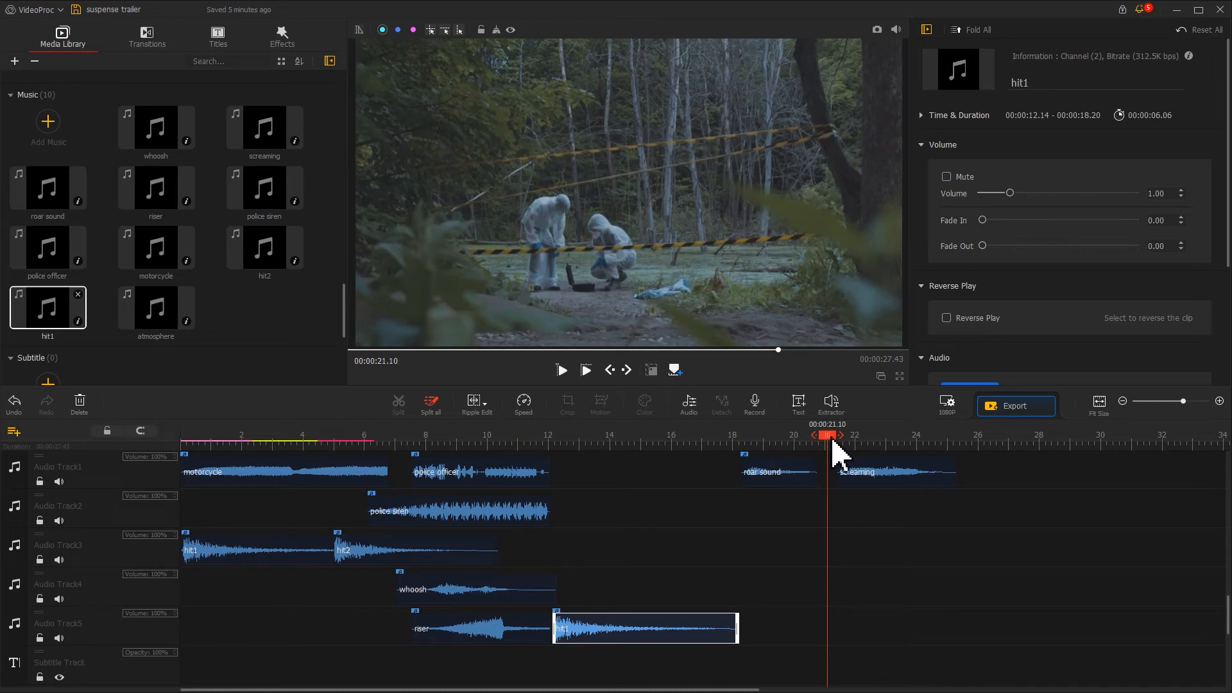
{"action": "left_click_drag", "start_coordinate": [269, 258], "coordinate": [844, 669]}
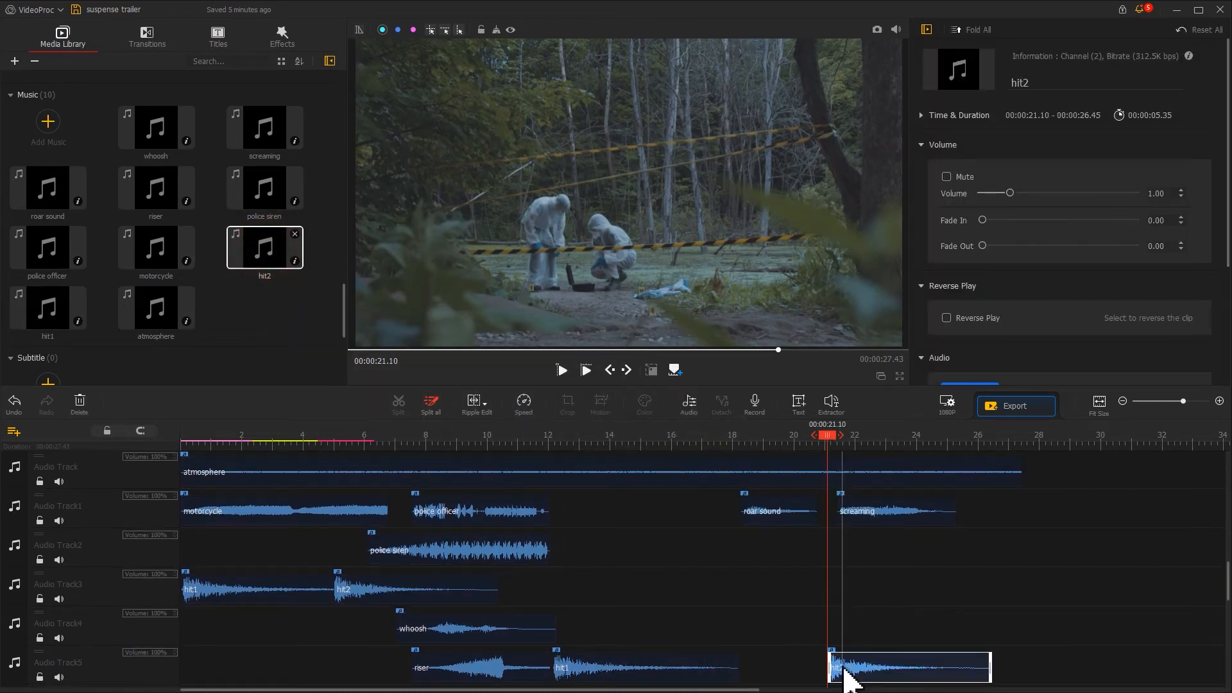
Step: Play the trailer from the start to review the layered sounds
{"action": "scroll", "coordinate": [836, 462], "scroll_direction": "up", "scroll_amount": 3}
{"action": "left_click_drag", "start_coordinate": [841, 449], "coordinate": [144, 450]}
{"action": "key", "text": "space"}
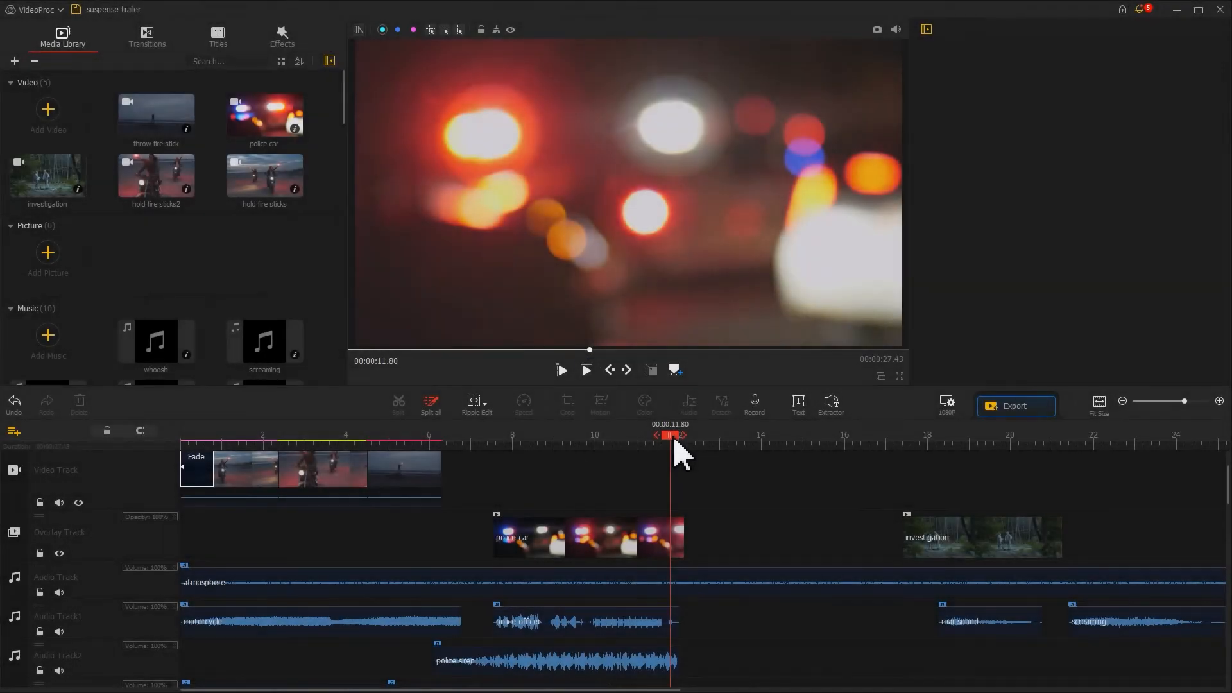
Step: Insert a text clip at 00:00:12.36, after the police car clip, and shorten it to 4.83 seconds
{"action": "left_click_drag", "start_coordinate": [675, 443], "coordinate": [702, 454]}
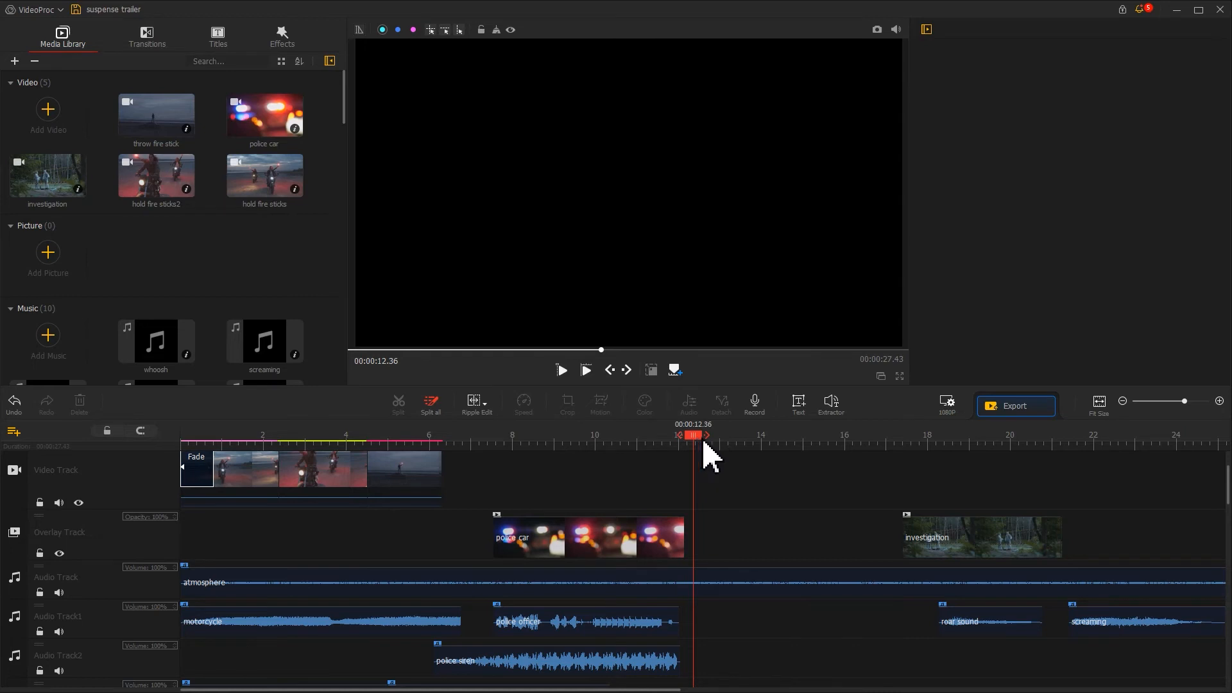
{"action": "left_click", "coordinate": [799, 404]}
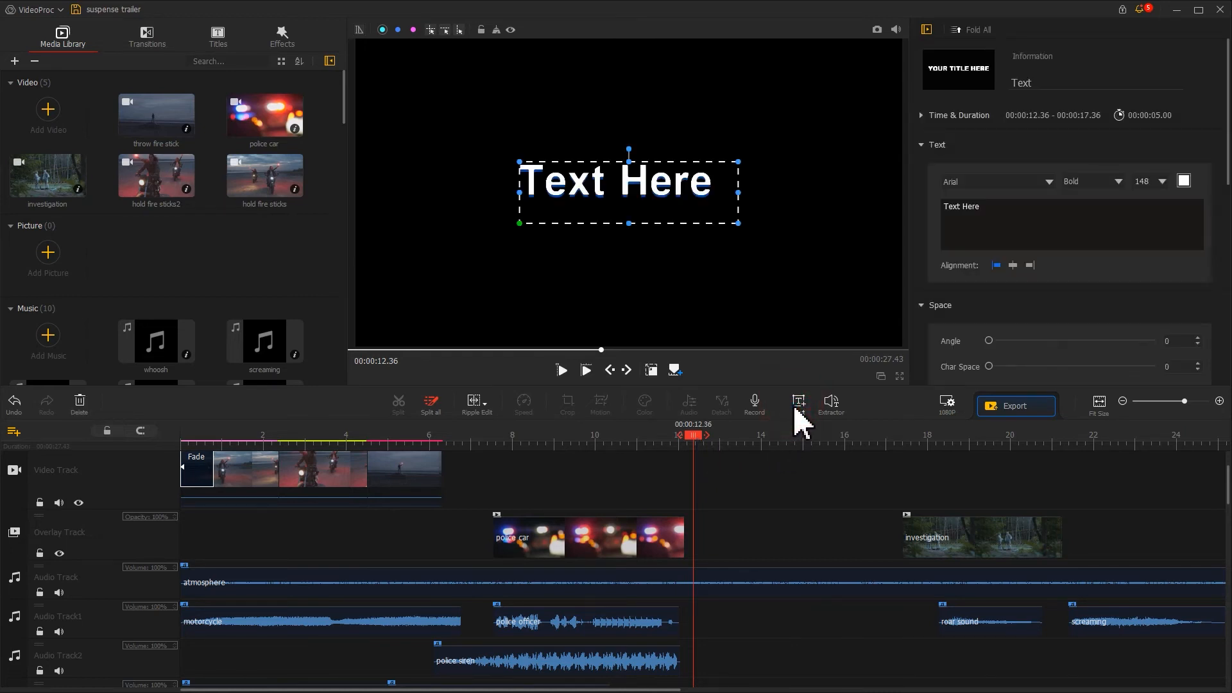
{"action": "scroll", "coordinate": [732, 502], "scroll_direction": "down", "scroll_amount": 4}
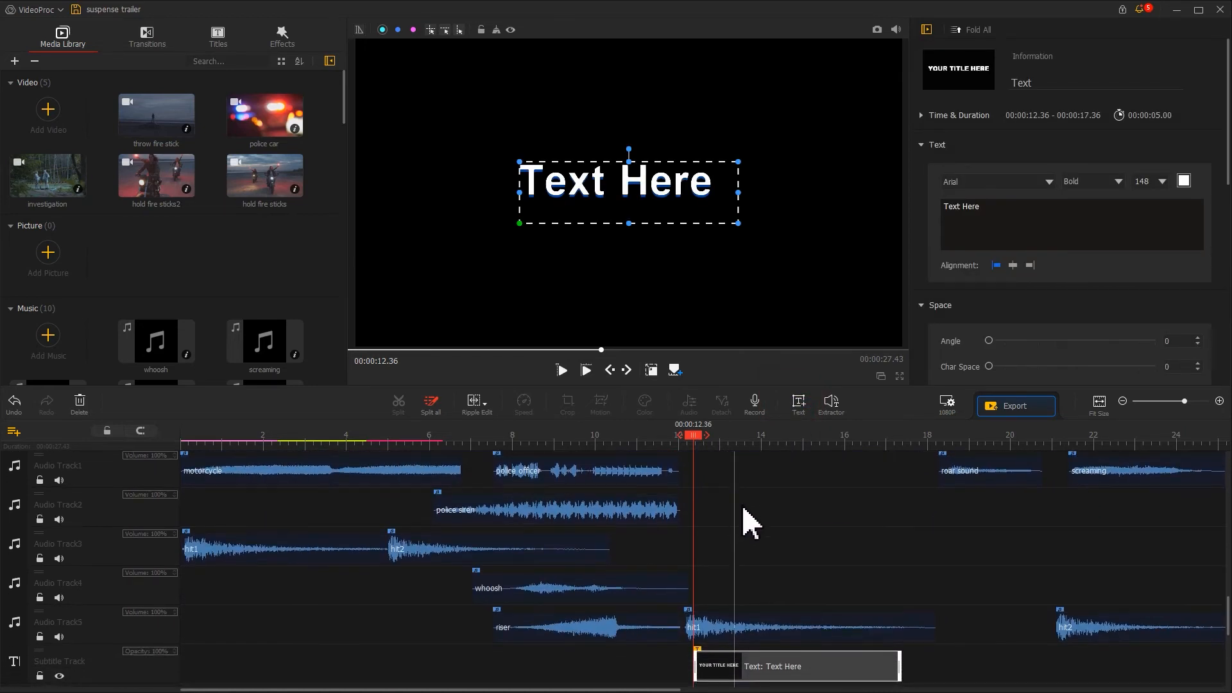
{"action": "left_click_drag", "start_coordinate": [901, 664], "coordinate": [894, 664]}
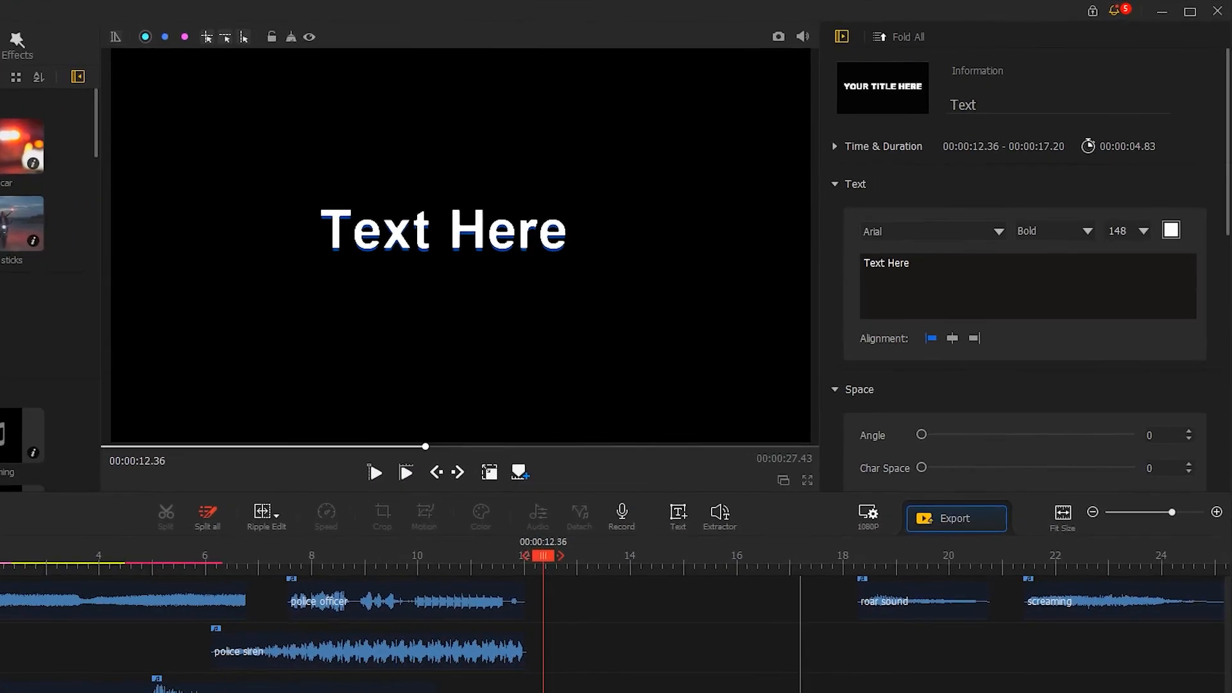
Step: Change the title's text to "You Will Never Escape" and set its font to Bell MT Bold
{"action": "left_click", "coordinate": [1024, 223]}
{"action": "left_click_drag", "start_coordinate": [950, 302], "coordinate": [833, 288]}
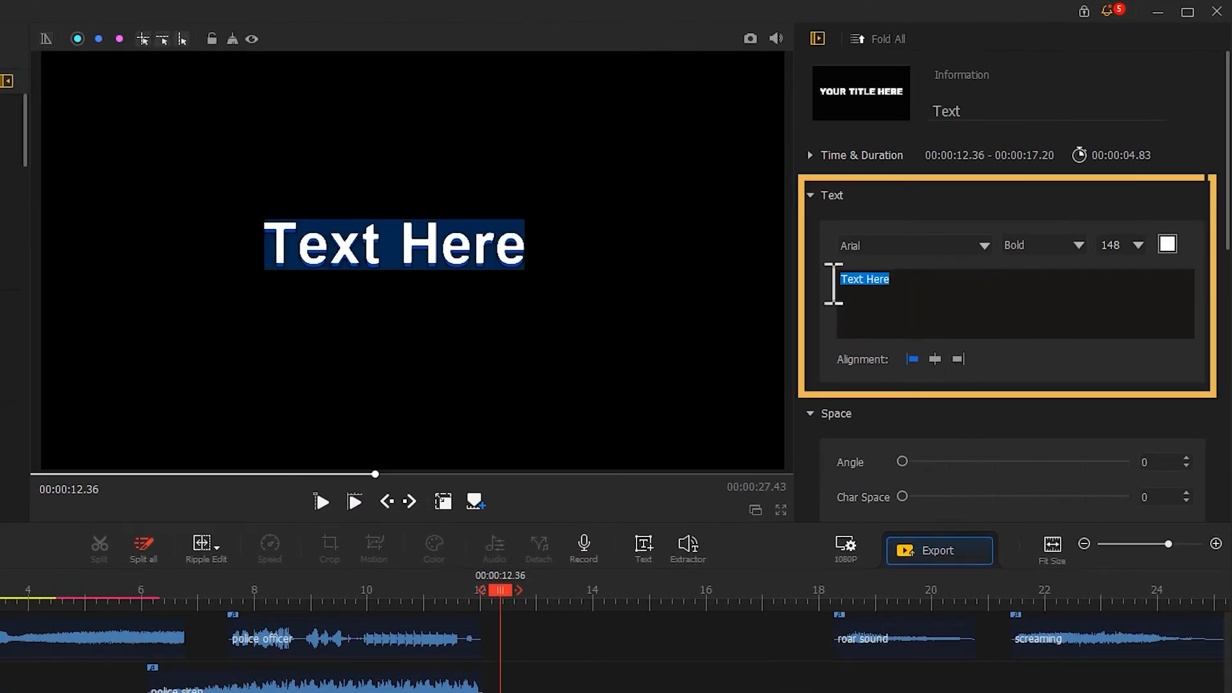
{"action": "type", "text": "You Will Never Escape"}
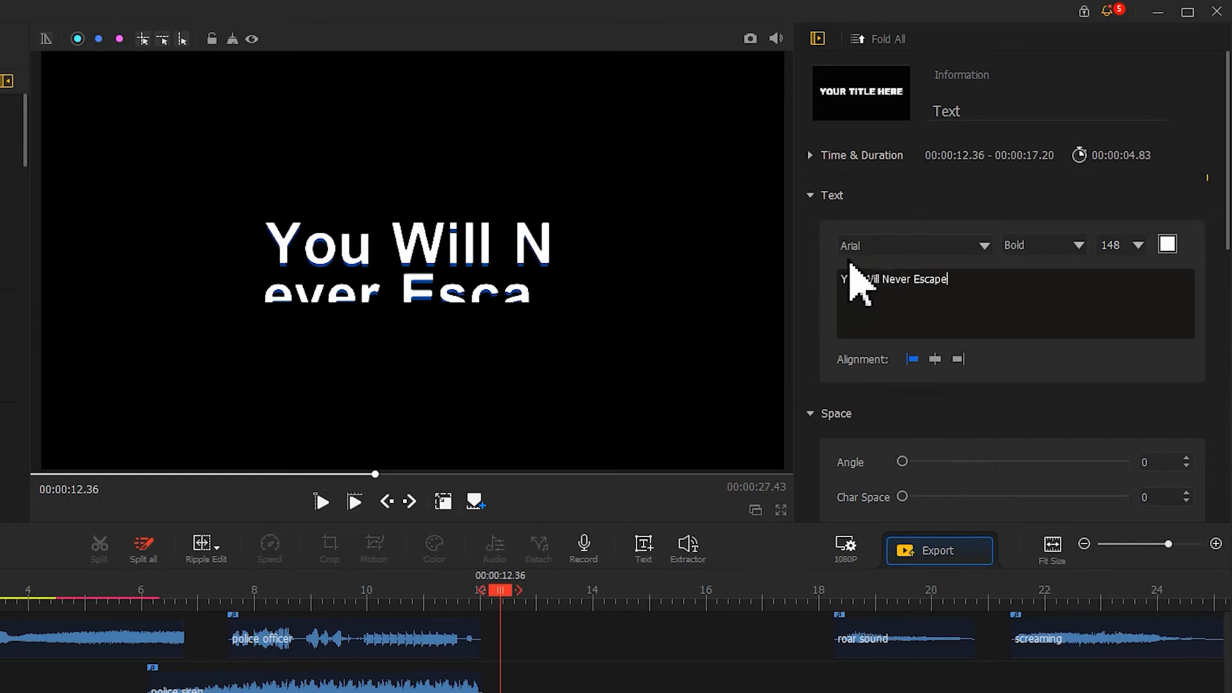
{"action": "left_click", "coordinate": [867, 244]}
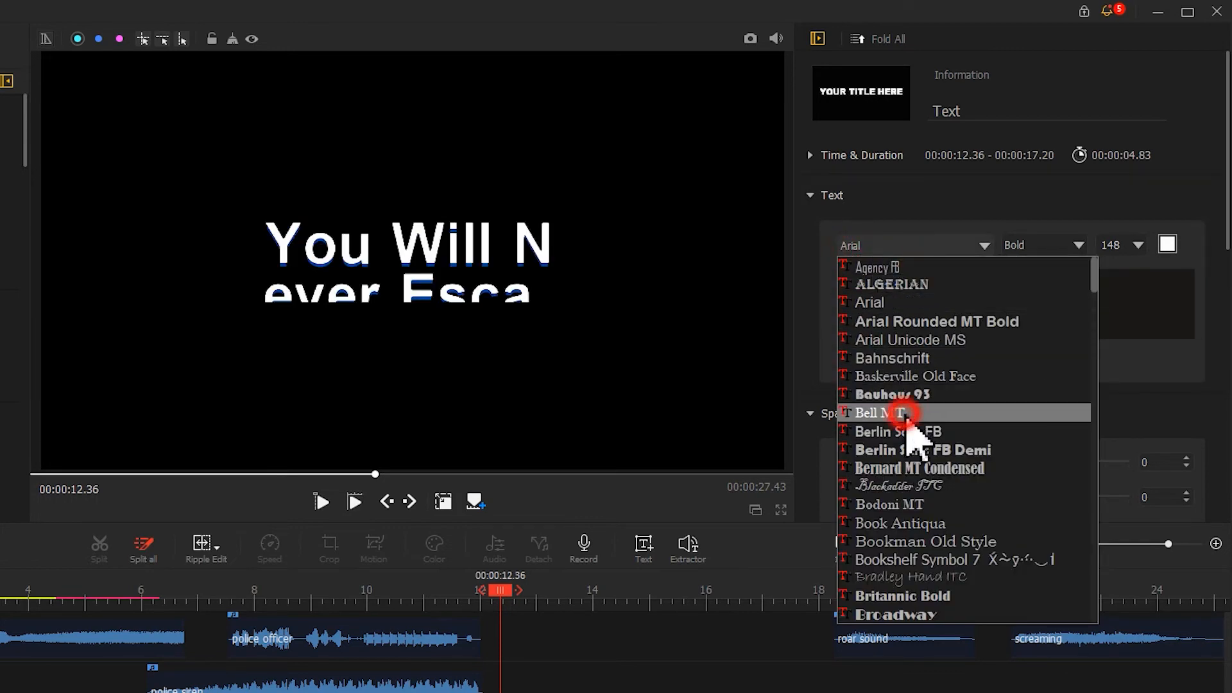
{"action": "left_click", "coordinate": [876, 413]}
{"action": "left_click", "coordinate": [1039, 247]}
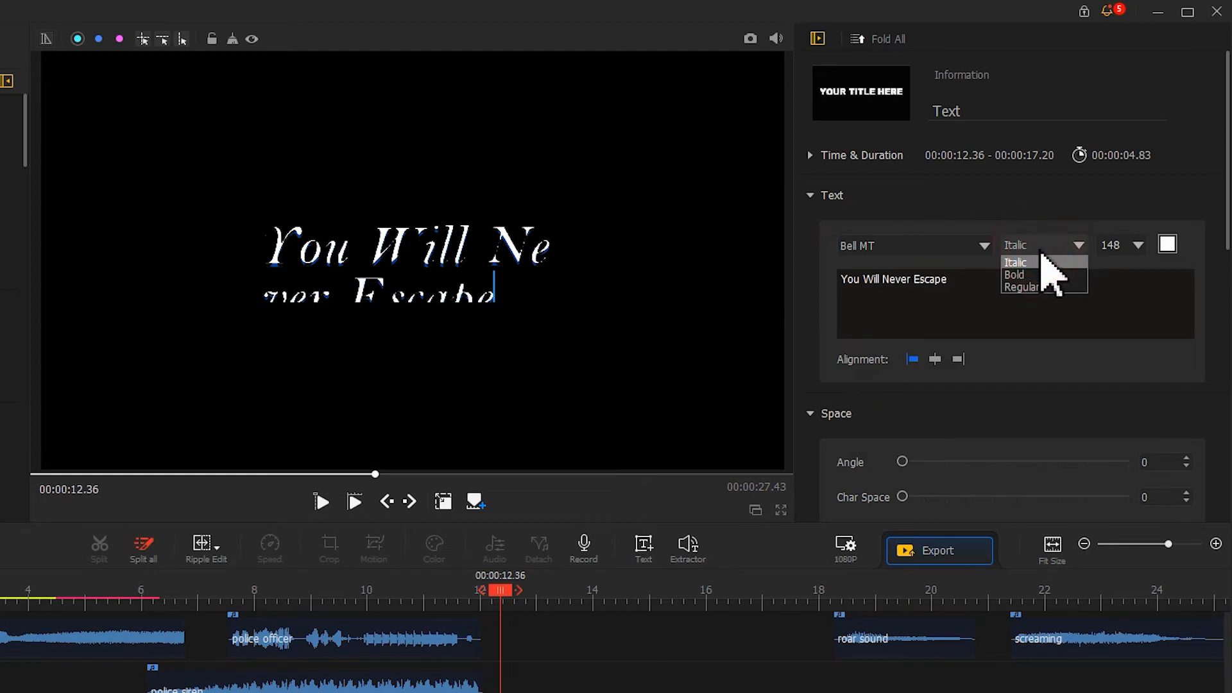
{"action": "left_click", "coordinate": [1046, 276]}
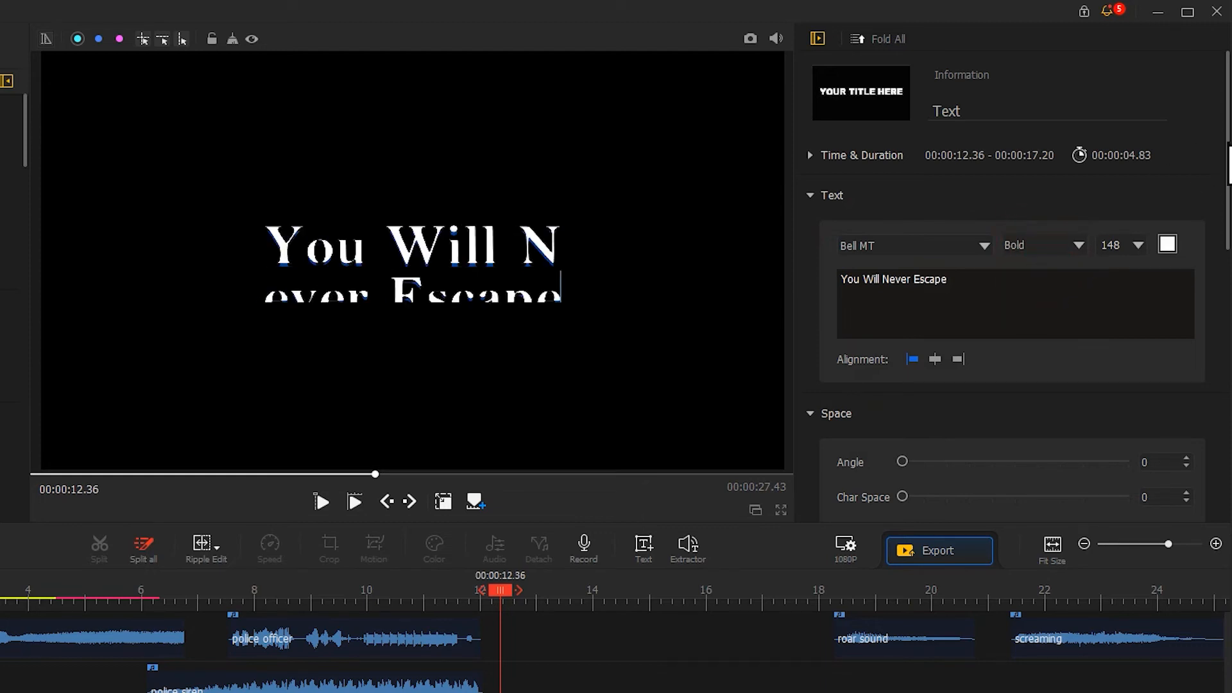
Step: Set the title's text shadow offset to 0 and its Appear animation to Fade In
{"action": "left_click_drag", "start_coordinate": [1228, 164], "coordinate": [1218, 495]}
{"action": "left_click_drag", "start_coordinate": [938, 313], "coordinate": [855, 316]}
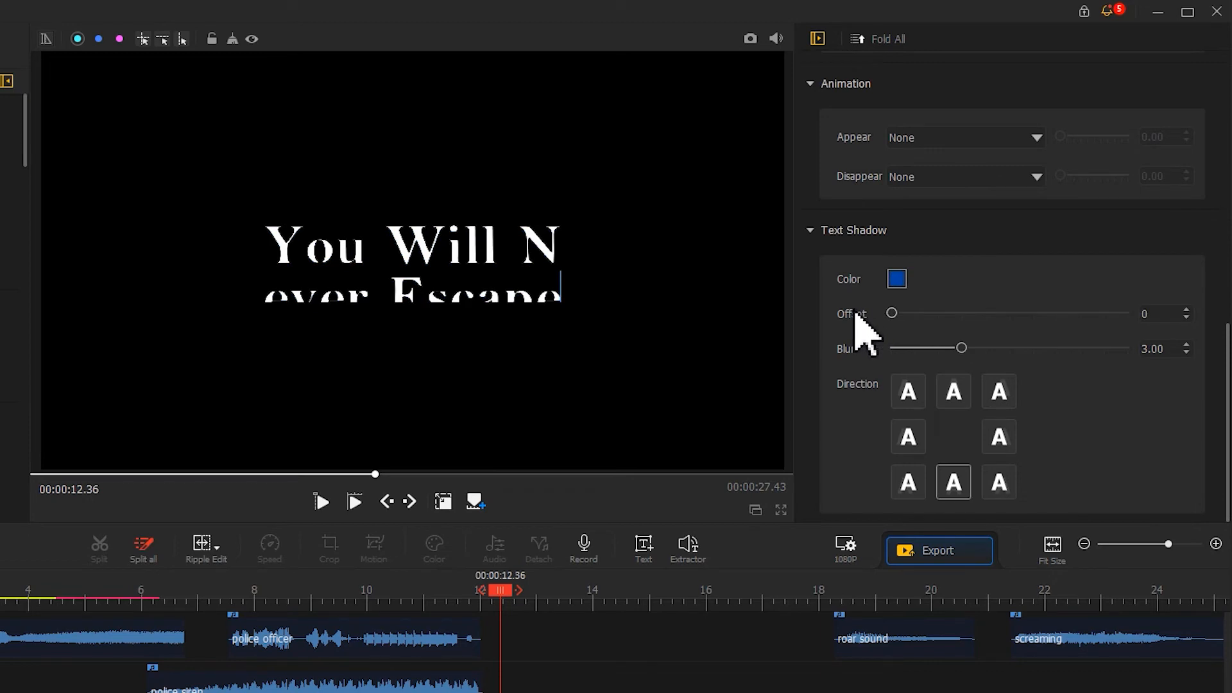
{"action": "left_click", "coordinate": [956, 137]}
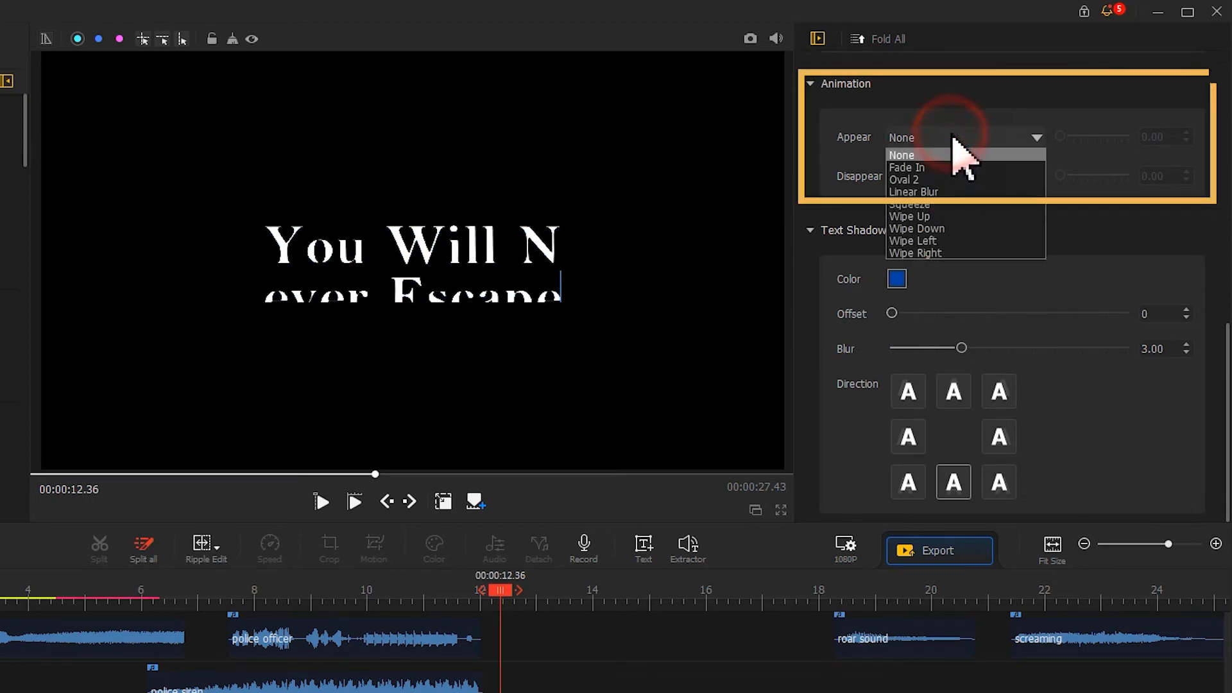
{"action": "left_click", "coordinate": [957, 168]}
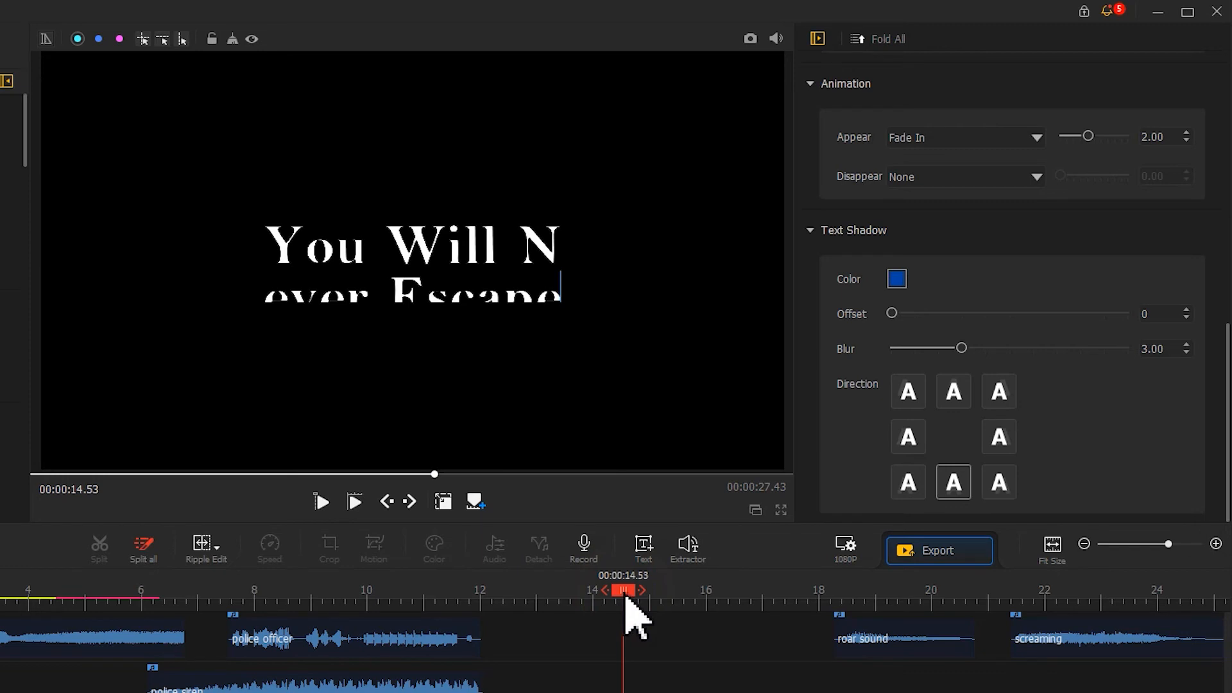
Step: Widen the title's text box on both sides so that "You Will Never Escape" fits on a single line
{"action": "left_click", "coordinate": [444, 501]}
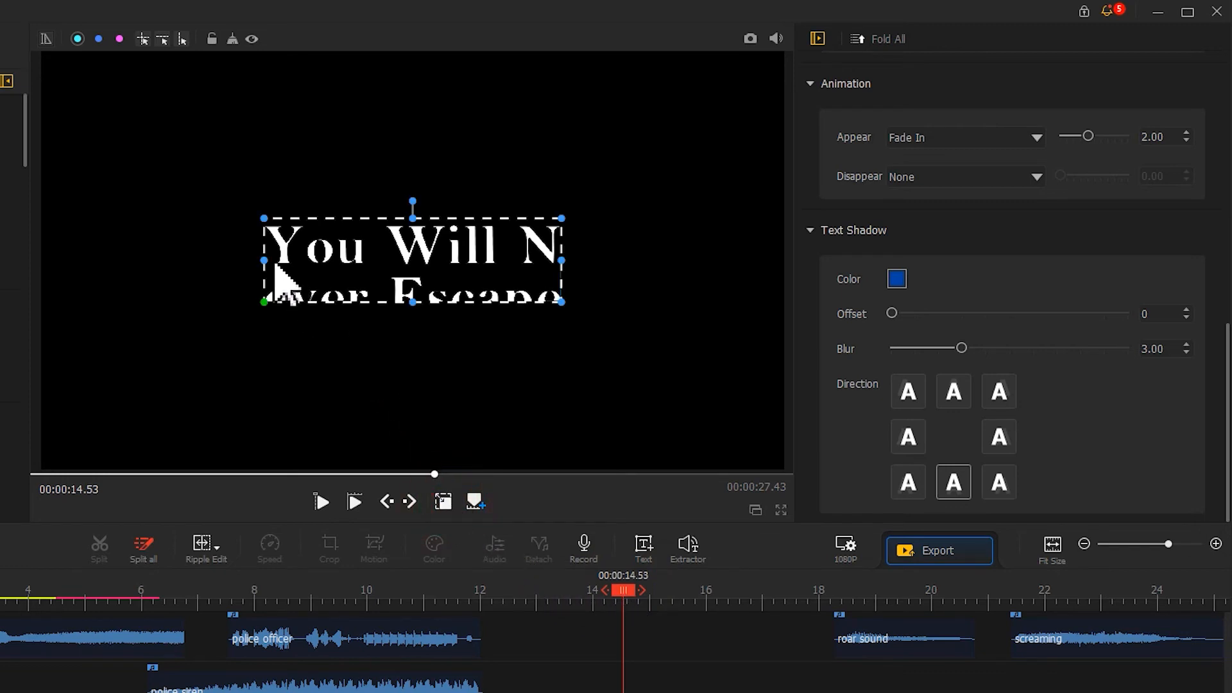
{"action": "left_click_drag", "start_coordinate": [264, 258], "coordinate": [126, 256]}
{"action": "left_click_drag", "start_coordinate": [564, 257], "coordinate": [722, 265]}
{"action": "left_click", "coordinate": [722, 326]}
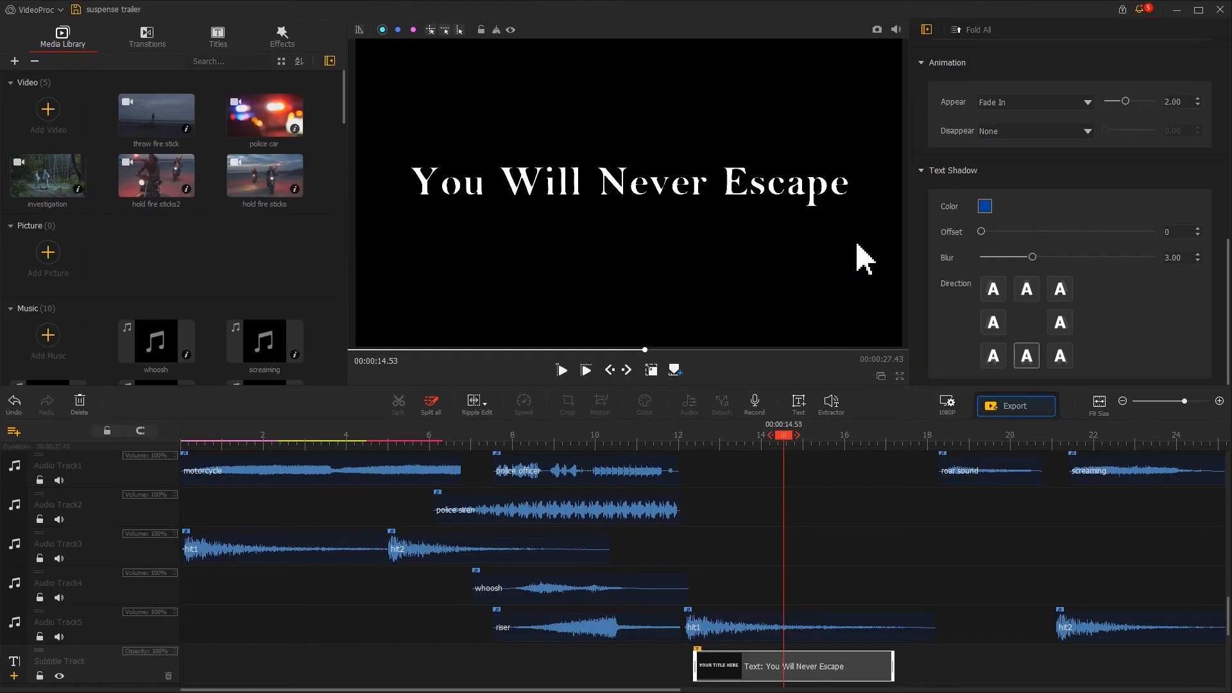
Step: Add a second subtitle track below the one holding the title
{"action": "left_click", "coordinate": [12, 675]}
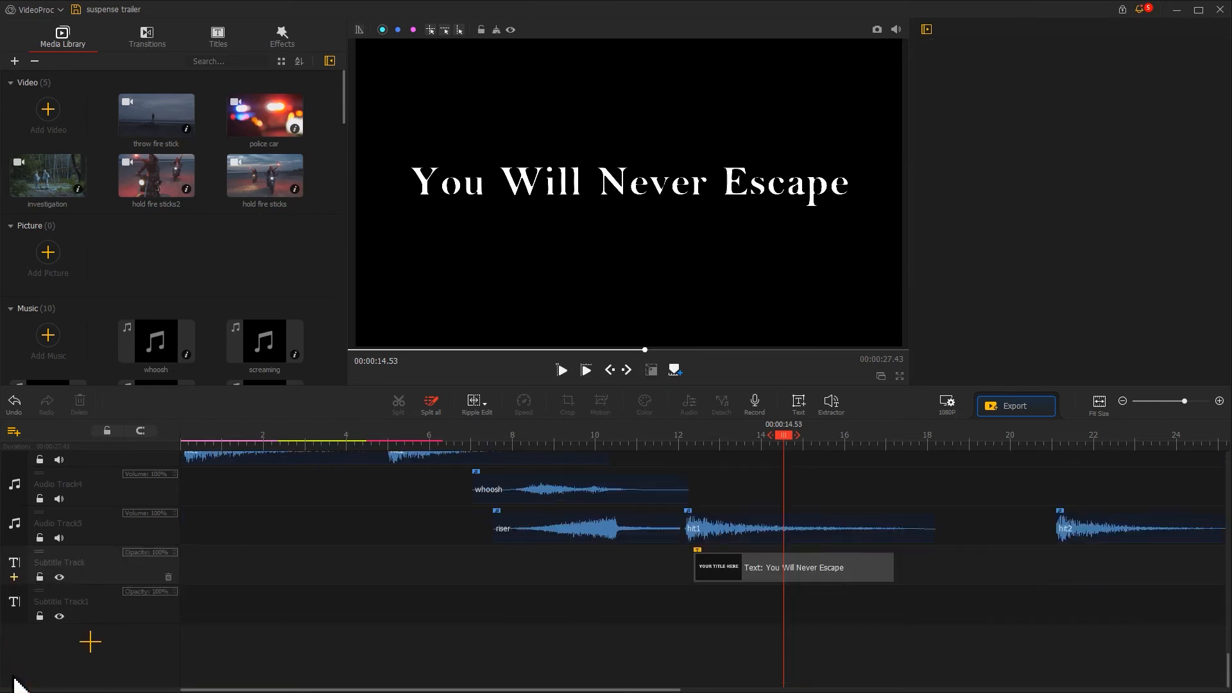